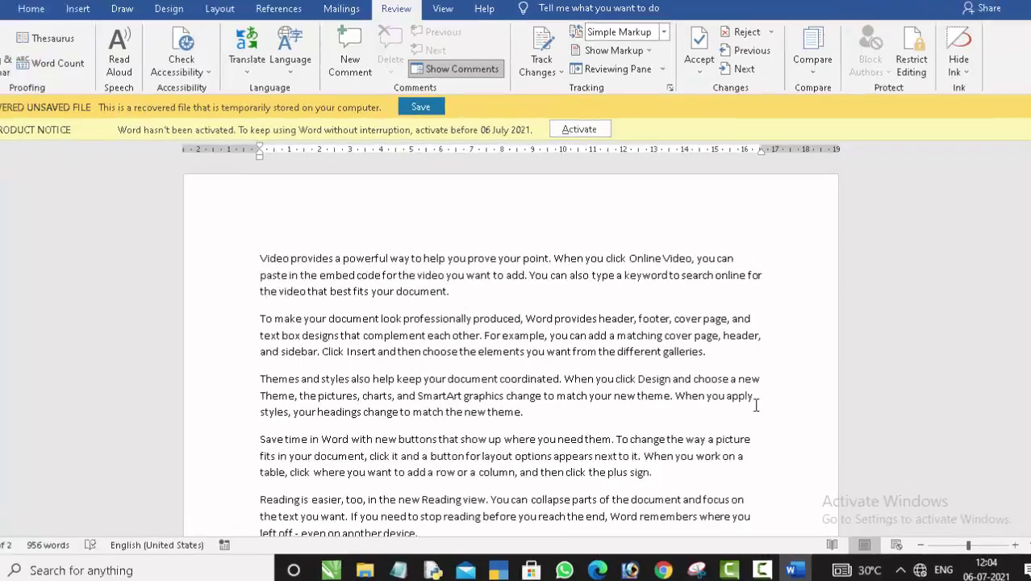
Review the multi-page document and select all of its text
scroll(760, 403, down, 4)
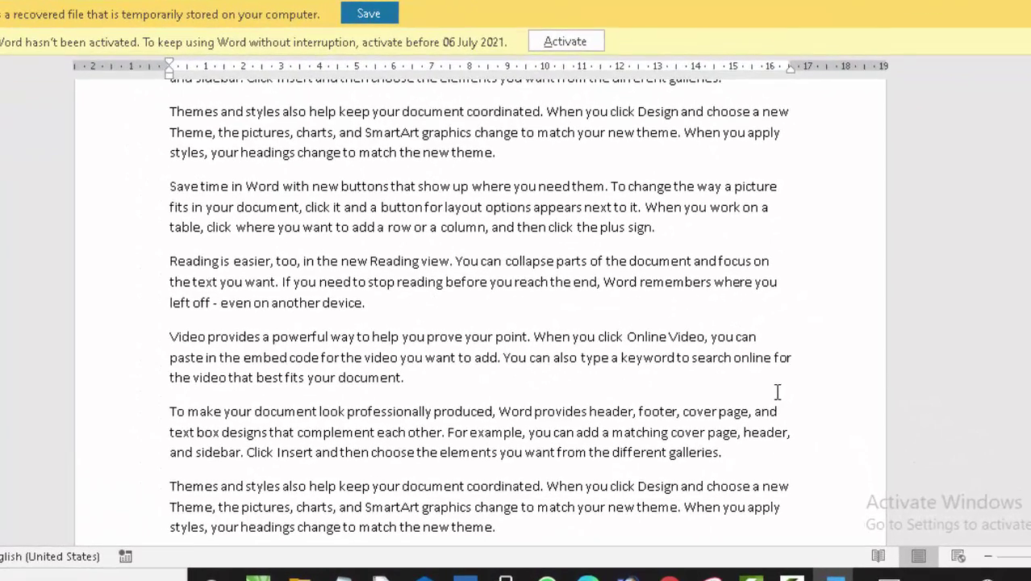
scroll(736, 445, up, 4)
scroll(734, 442, up, 1)
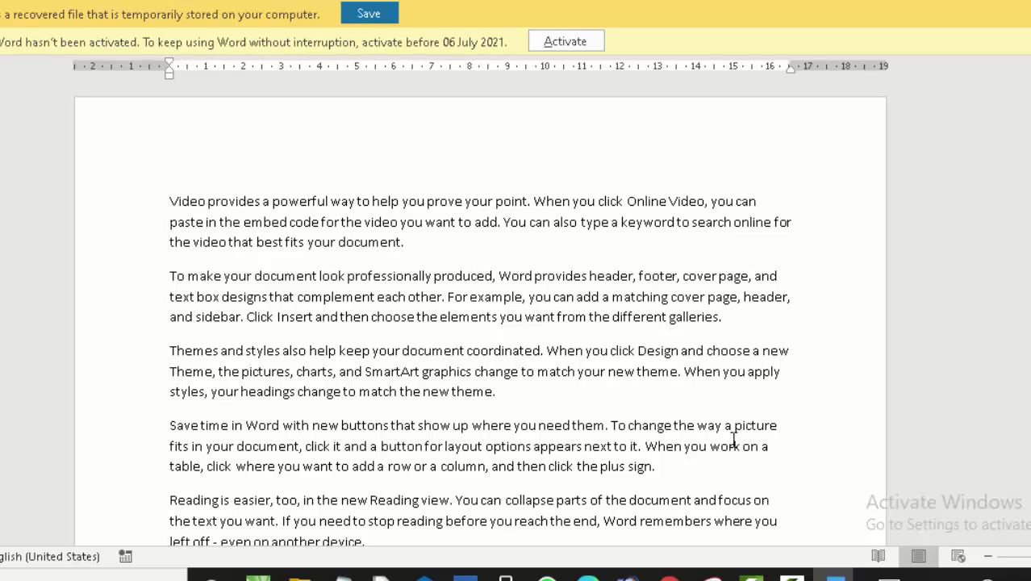
scroll(359, 363, down, 3)
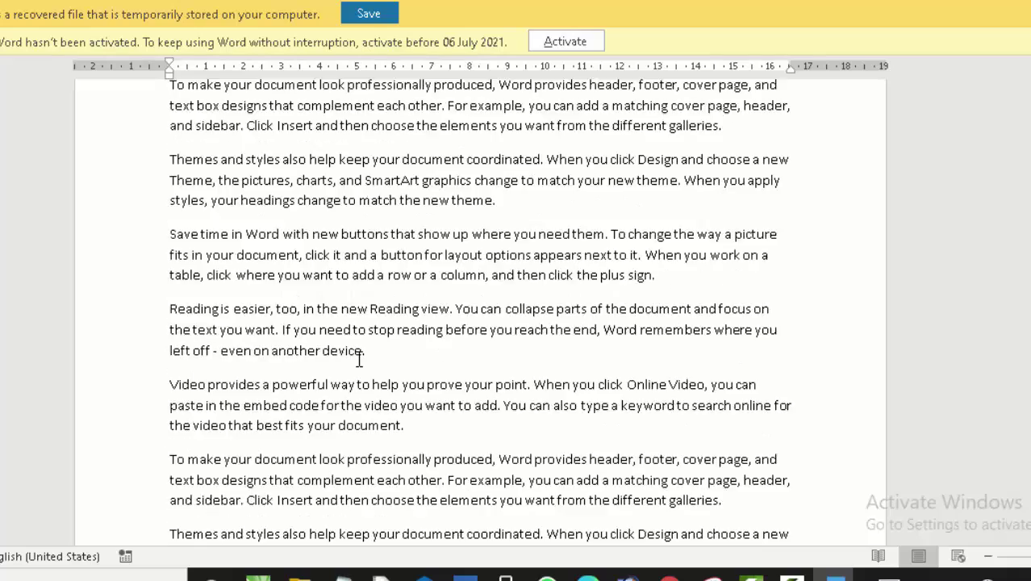
scroll(360, 367, down, 3)
scroll(360, 367, down, 5)
scroll(360, 368, down, 1)
scroll(358, 387, down, 1)
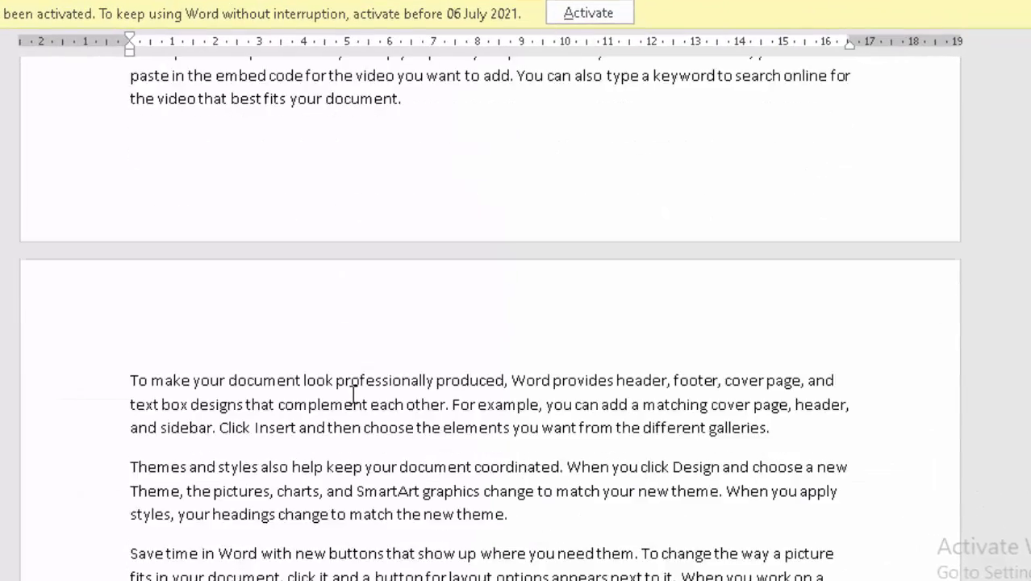
scroll(353, 395, down, 3)
scroll(354, 400, down, 3)
scroll(355, 403, down, 2)
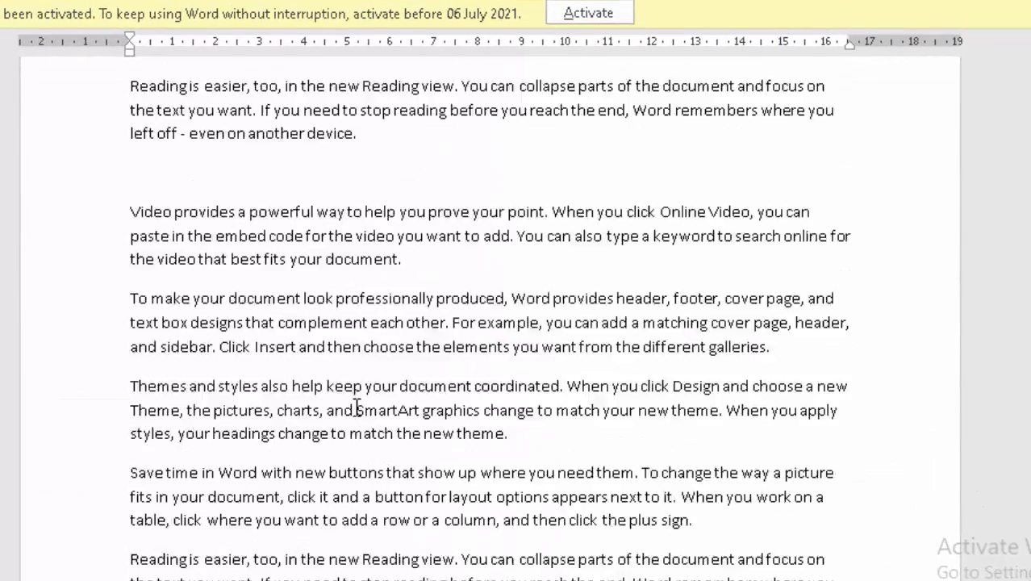
scroll(356, 410, down, 2)
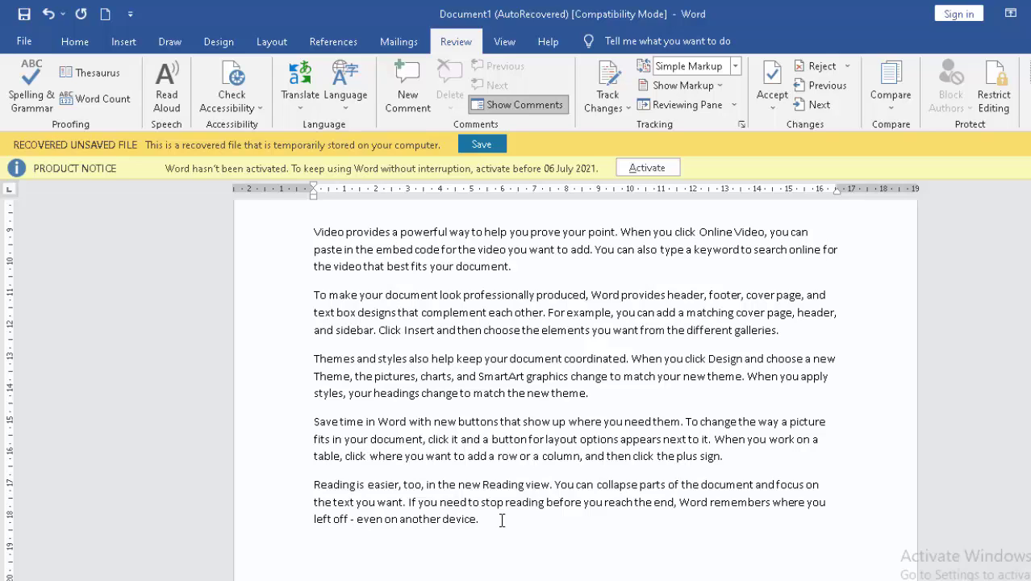
key(ctrl+a)
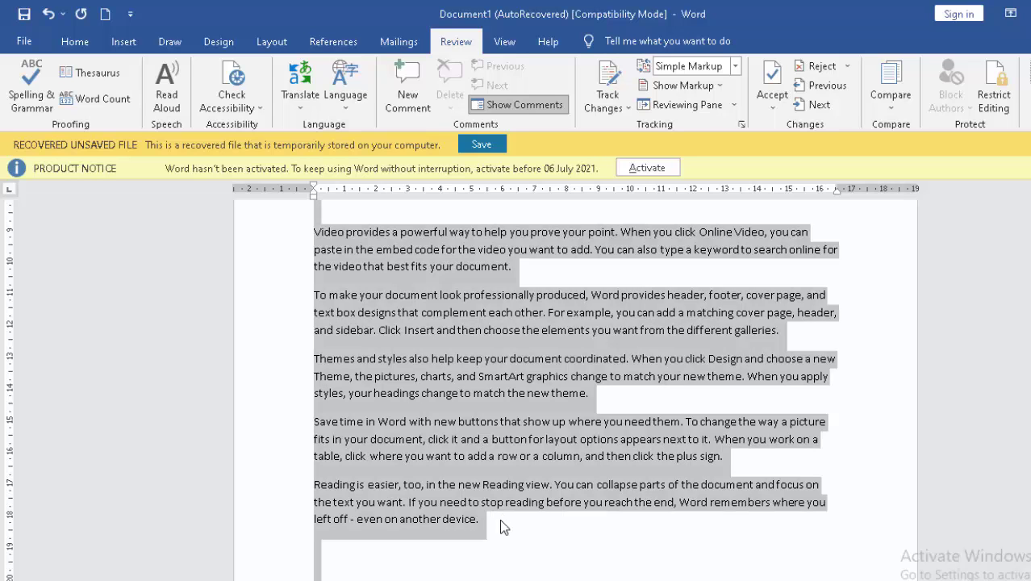
scroll(405, 237, down, 5)
scroll(404, 323, down, 5)
scroll(437, 516, down, 5)
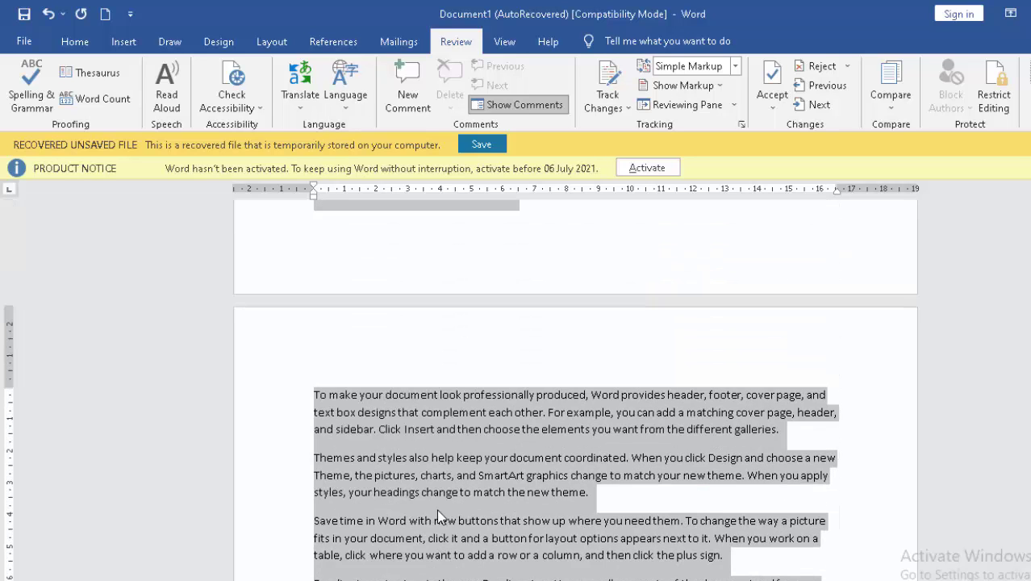
scroll(438, 516, down, 5)
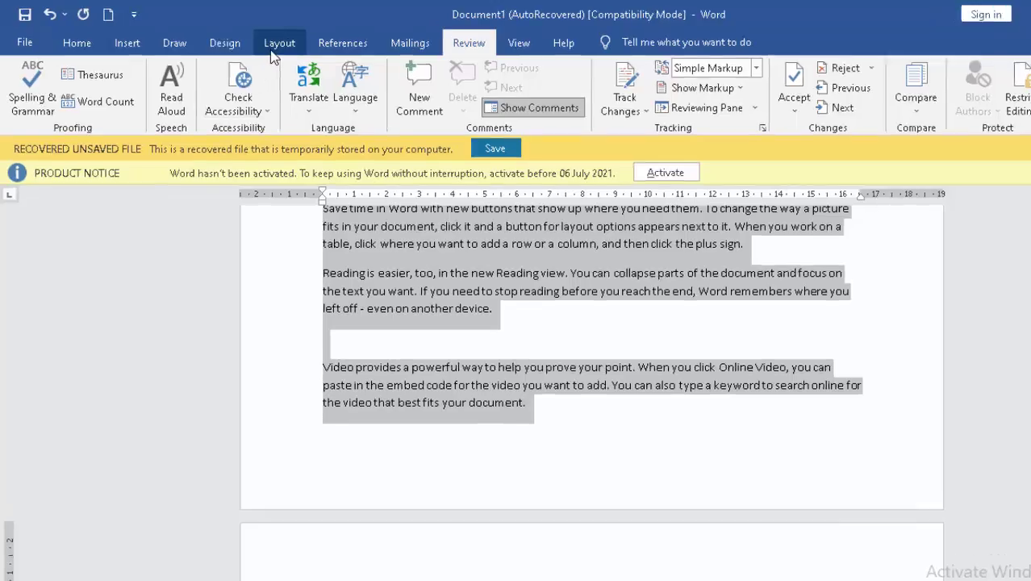
Switch the ribbon to the Layout tab's page layout settings
click(274, 46)
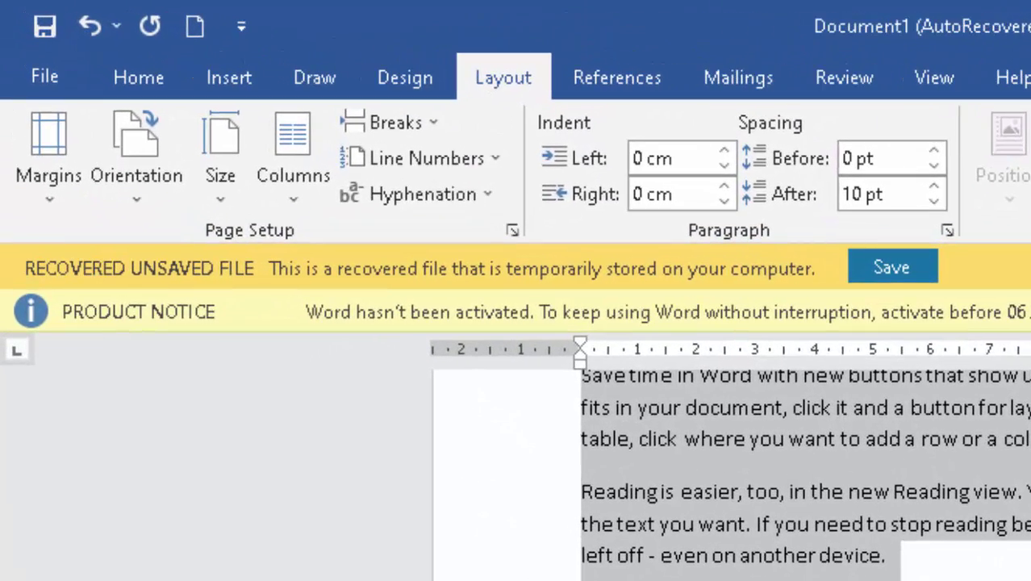
scroll(804, 474, down, 3)
scroll(804, 475, down, 3)
scroll(804, 474, down, 3)
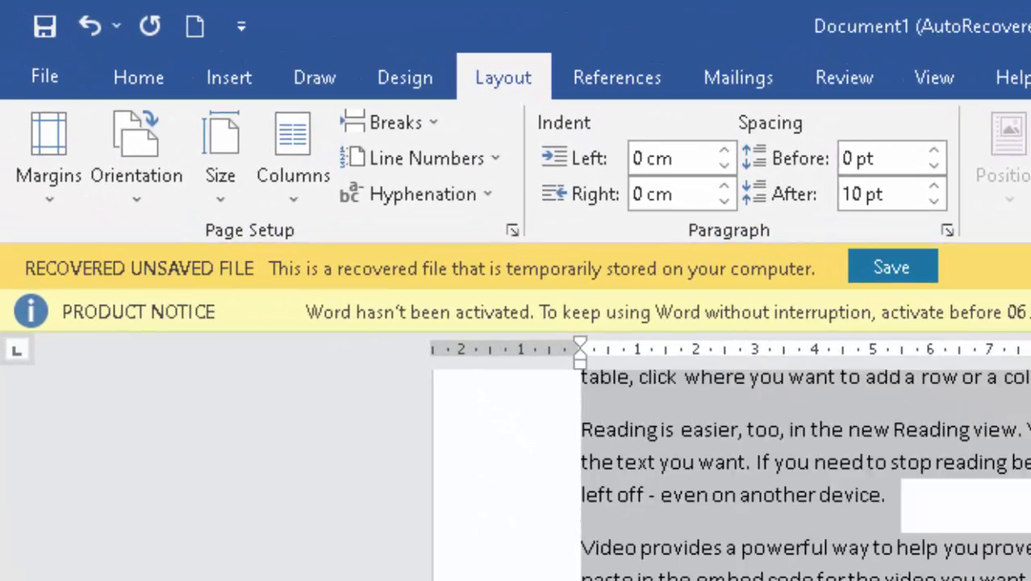
scroll(804, 474, down, 3)
scroll(804, 474, up, 3)
scroll(804, 475, up, 1)
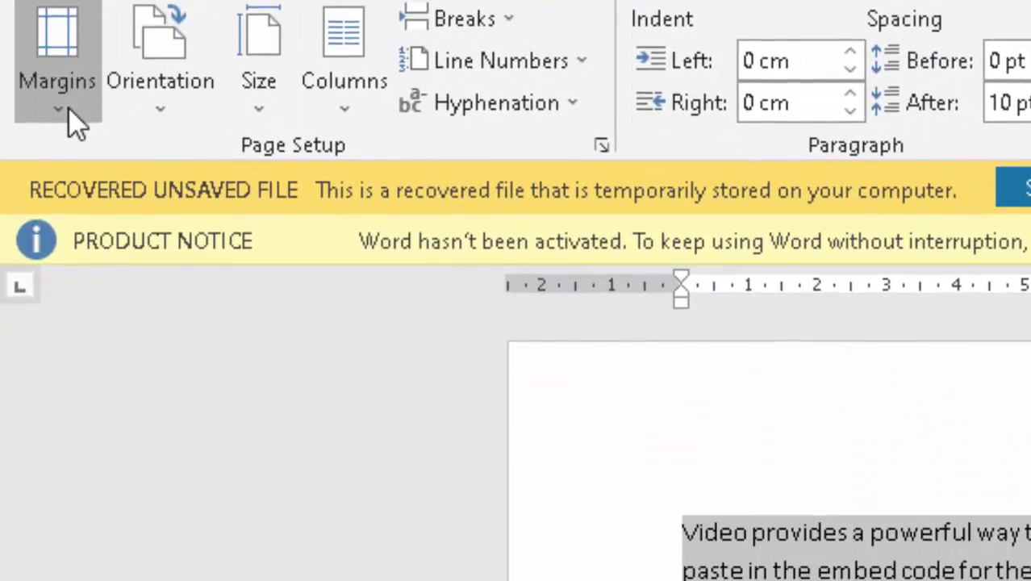
Bring up Page Setup via the Margins list's Custom Margins option
click(69, 228)
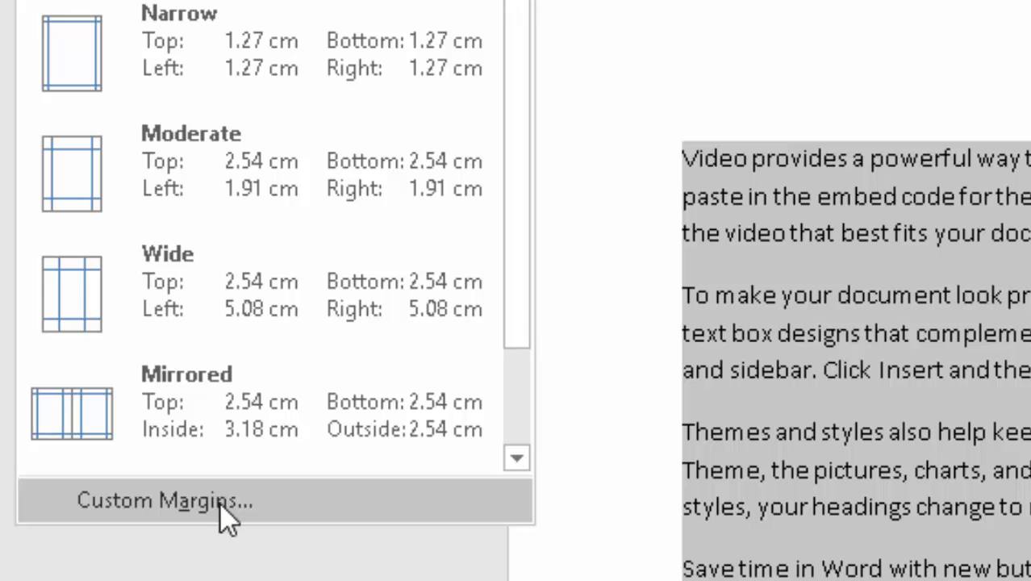
click(220, 502)
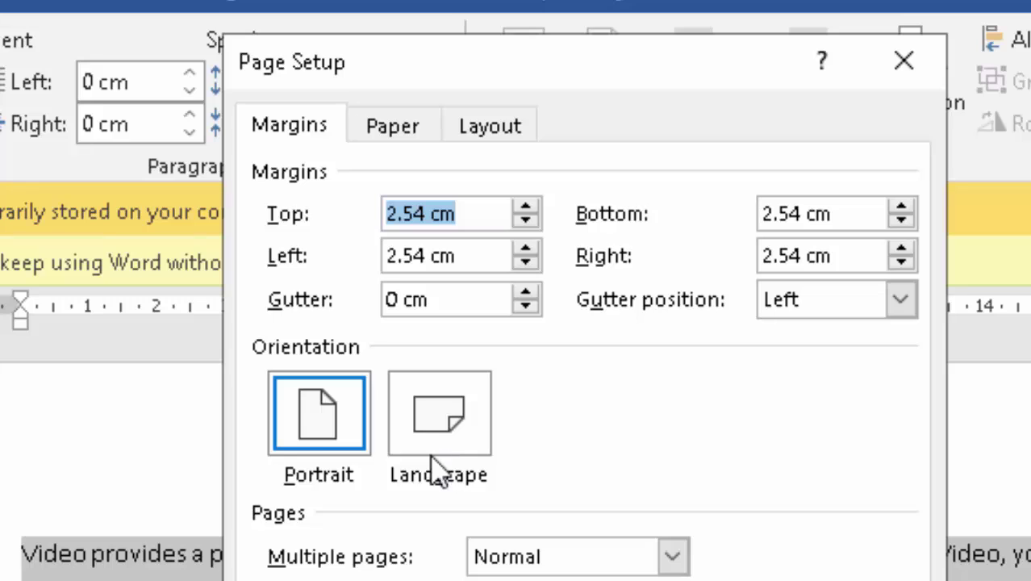
Lower the top and bottom margins from 2.54 cm to 0.5 cm
click(525, 218)
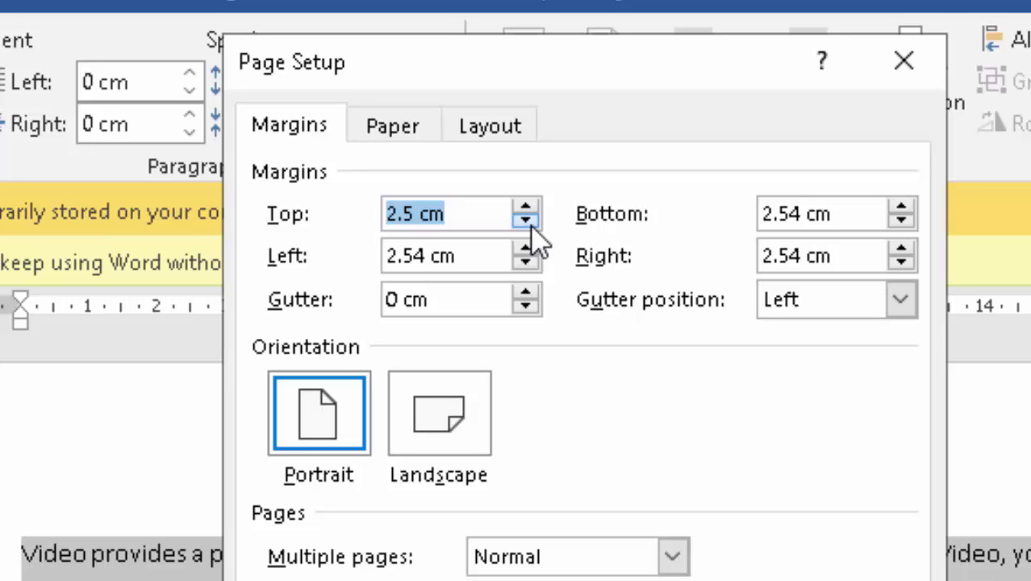
click(525, 219)
click(525, 219)
click(525, 219)
click(525, 219)
click(525, 218)
click(525, 219)
click(525, 218)
click(530, 224)
click(530, 223)
click(530, 224)
click(529, 224)
click(530, 223)
click(530, 223)
click(530, 224)
click(530, 223)
click(909, 223)
click(912, 228)
click(912, 227)
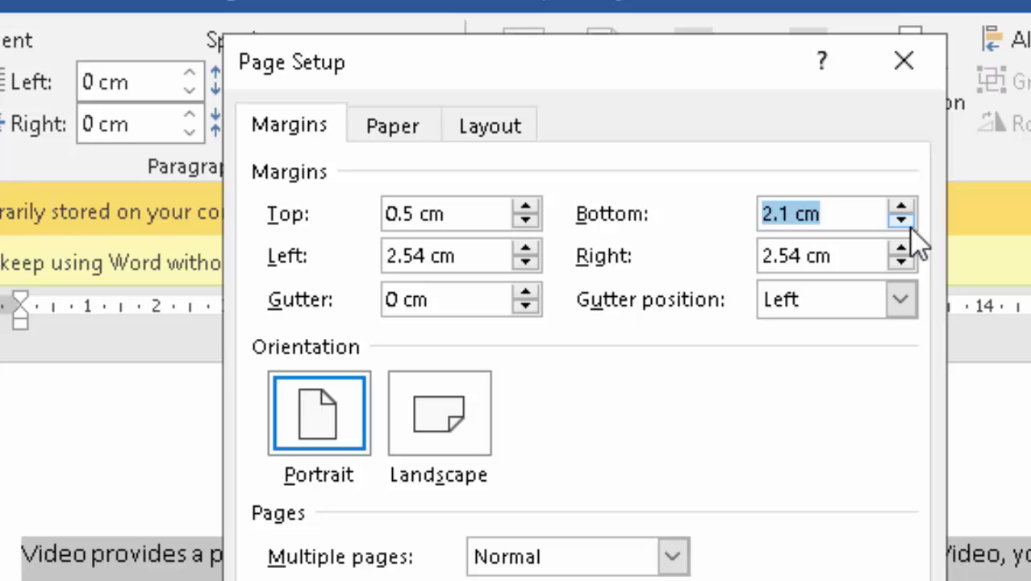
click(911, 227)
click(911, 228)
click(912, 228)
click(911, 228)
click(911, 228)
click(911, 228)
click(911, 228)
click(911, 229)
click(911, 228)
click(911, 229)
click(911, 228)
click(911, 229)
click(911, 228)
Bring the right and left margins down to 0.5 cm and apply the margins
click(900, 263)
click(901, 262)
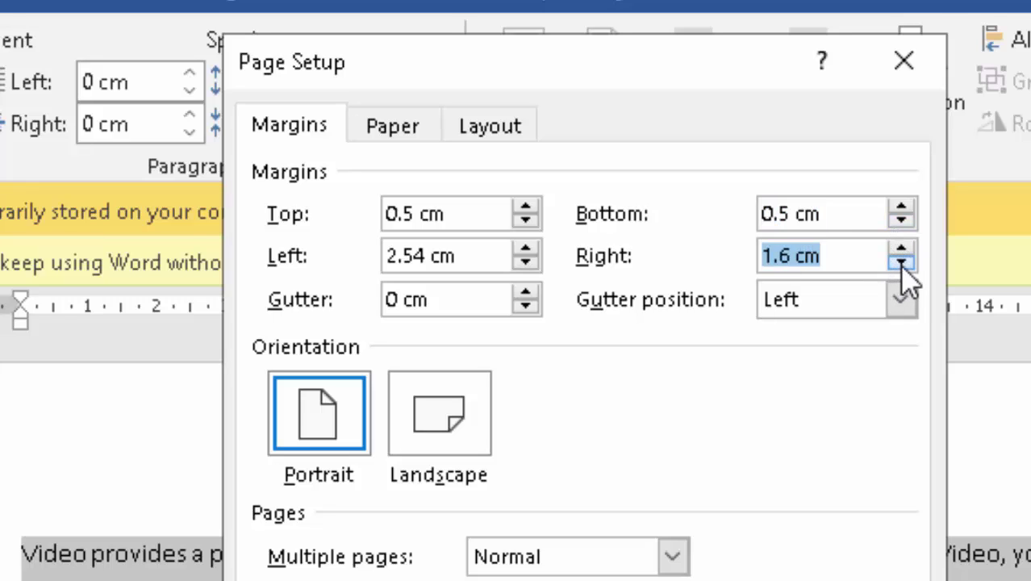
click(900, 263)
click(901, 263)
click(900, 263)
click(901, 263)
click(901, 263)
click(901, 263)
click(901, 263)
click(901, 248)
click(901, 248)
click(901, 249)
key(shift+Tab)
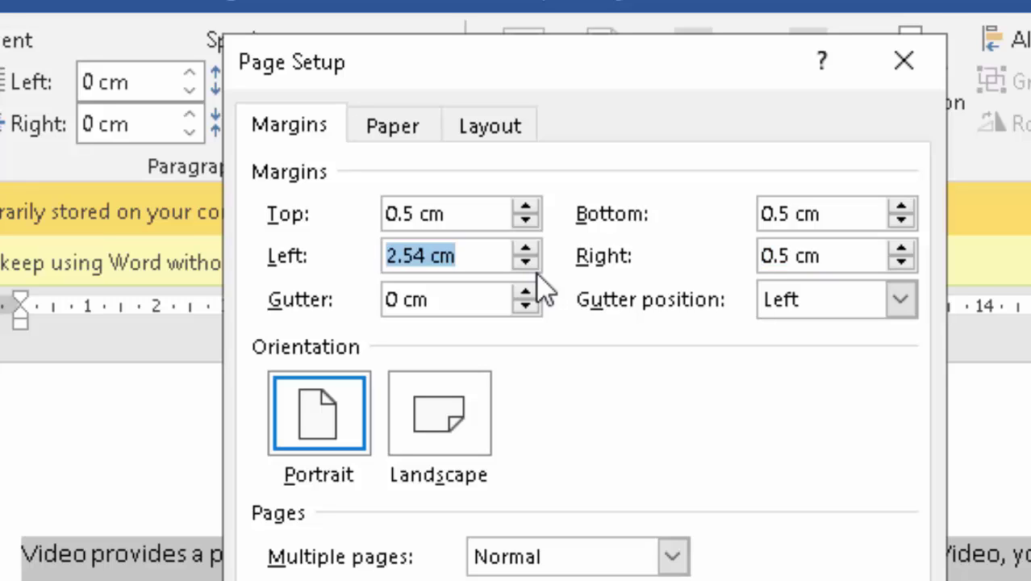
click(527, 264)
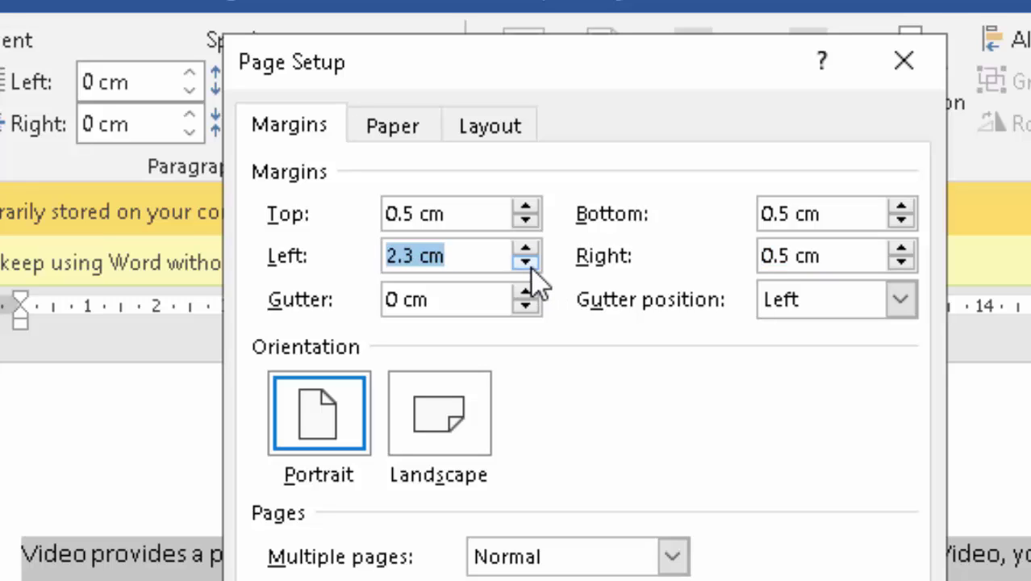
double_click(525, 263)
click(526, 263)
double_click(526, 263)
click(526, 263)
click(526, 263)
click(525, 263)
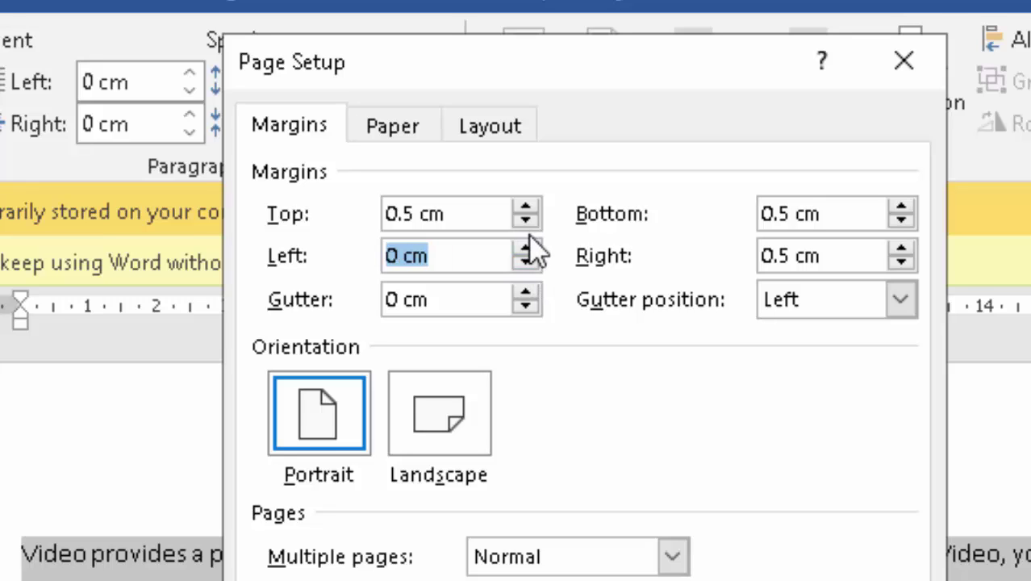
double_click(528, 247)
double_click(529, 247)
click(531, 247)
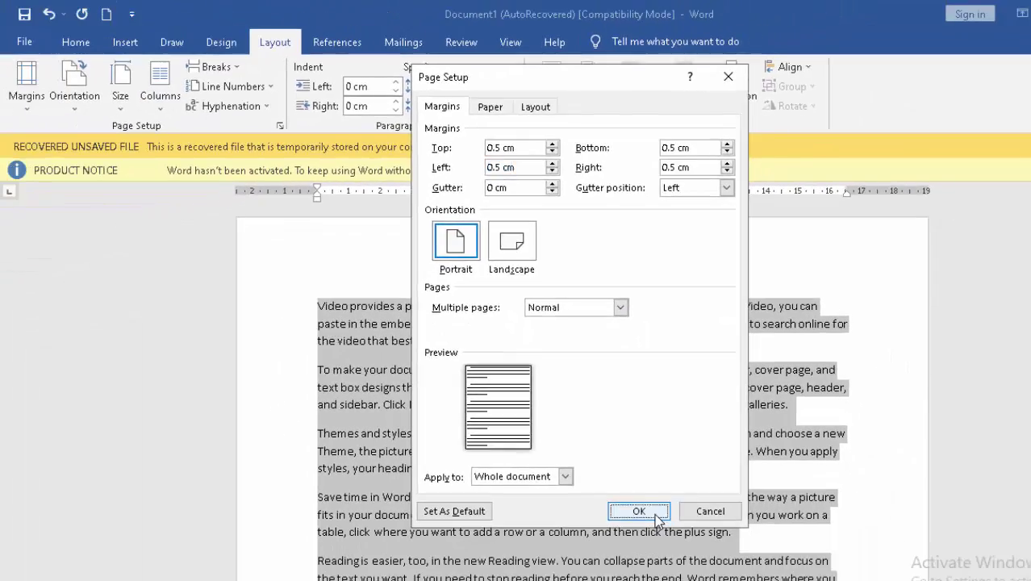
click(655, 514)
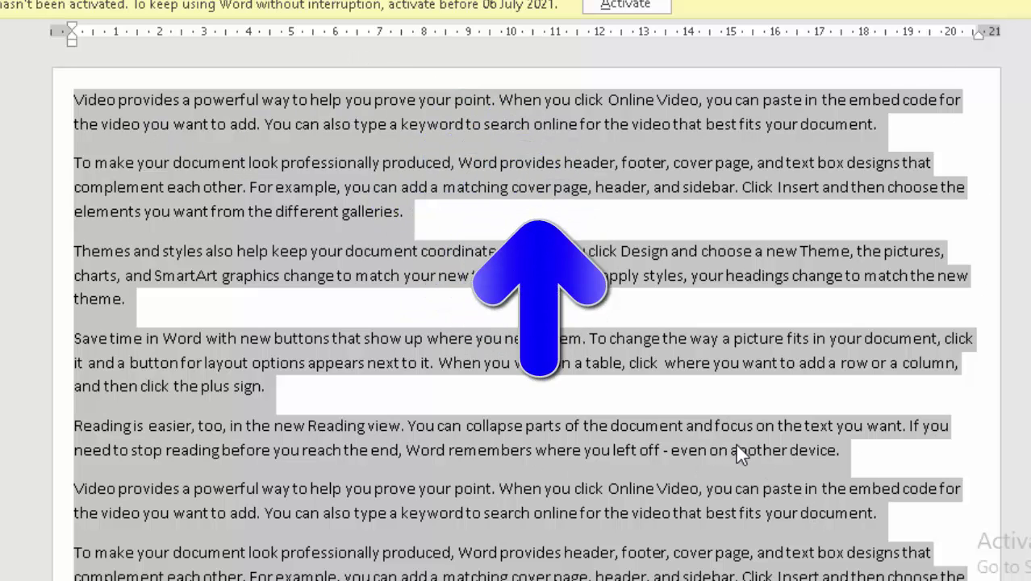
scroll(726, 456, down, 3)
scroll(715, 456, down, 4)
scroll(716, 455, down, 3)
scroll(715, 456, down, 3)
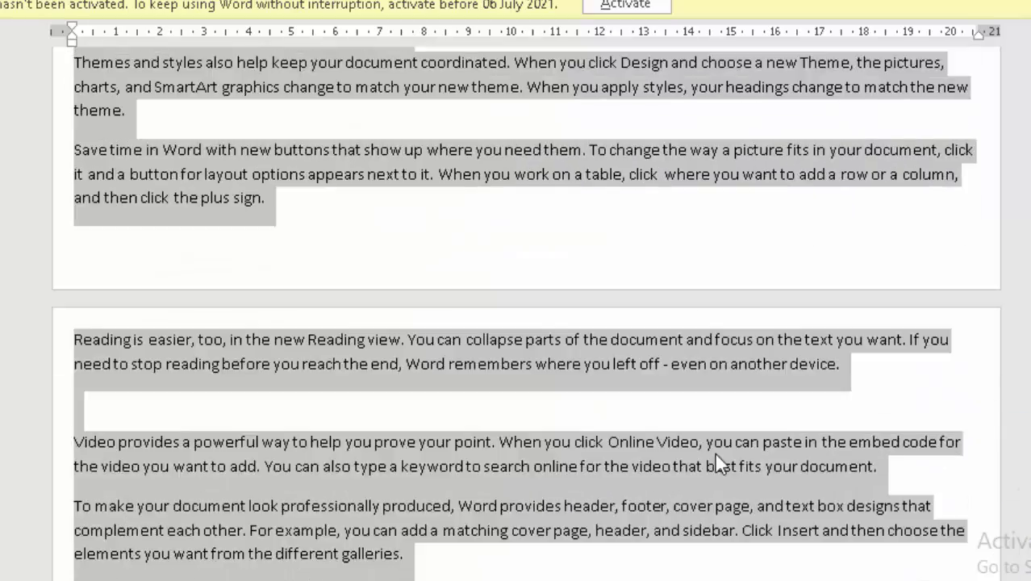
scroll(715, 456, down, 1)
scroll(715, 456, down, 3)
scroll(709, 501, down, 4)
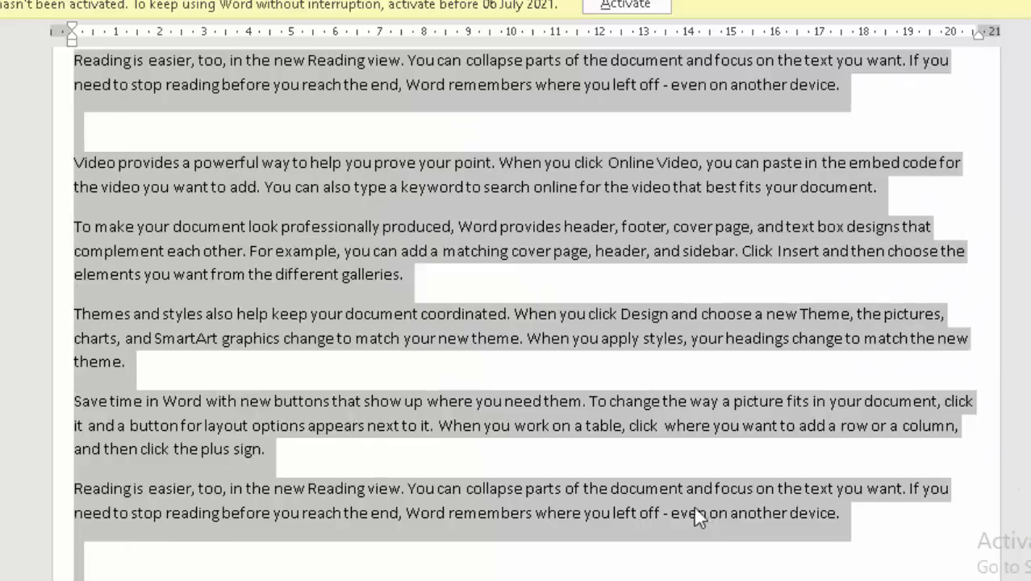
scroll(698, 516, down, 3)
scroll(670, 492, down, 3)
scroll(654, 492, down, 3)
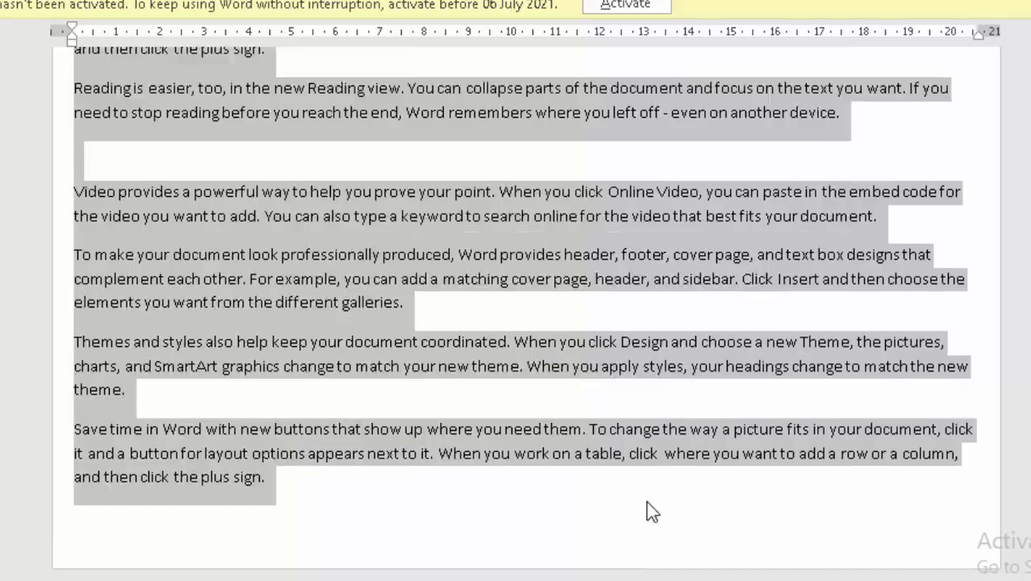
scroll(637, 524, down, 3)
scroll(611, 540, down, 3)
scroll(570, 516, down, 6)
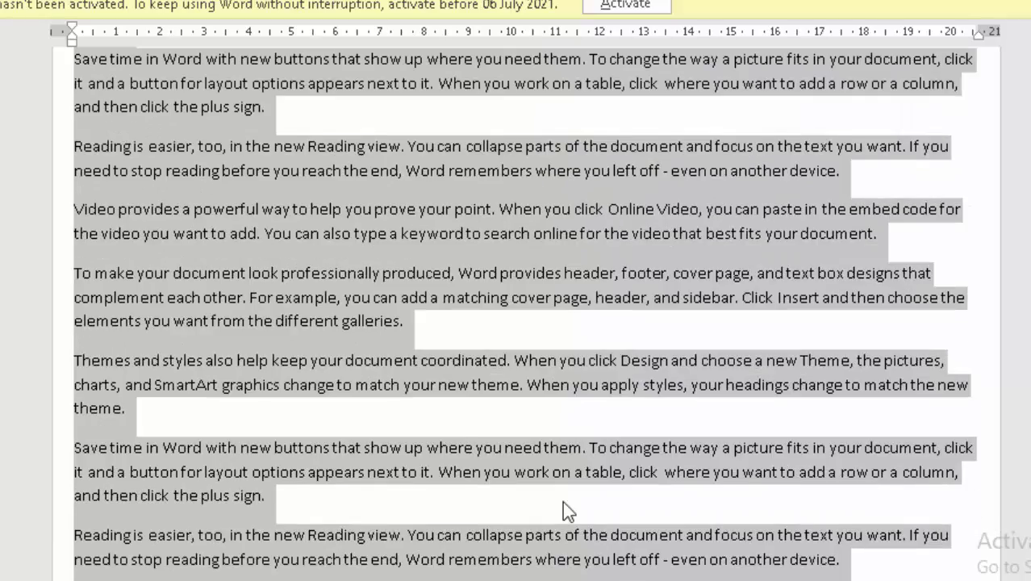
scroll(563, 501, down, 3)
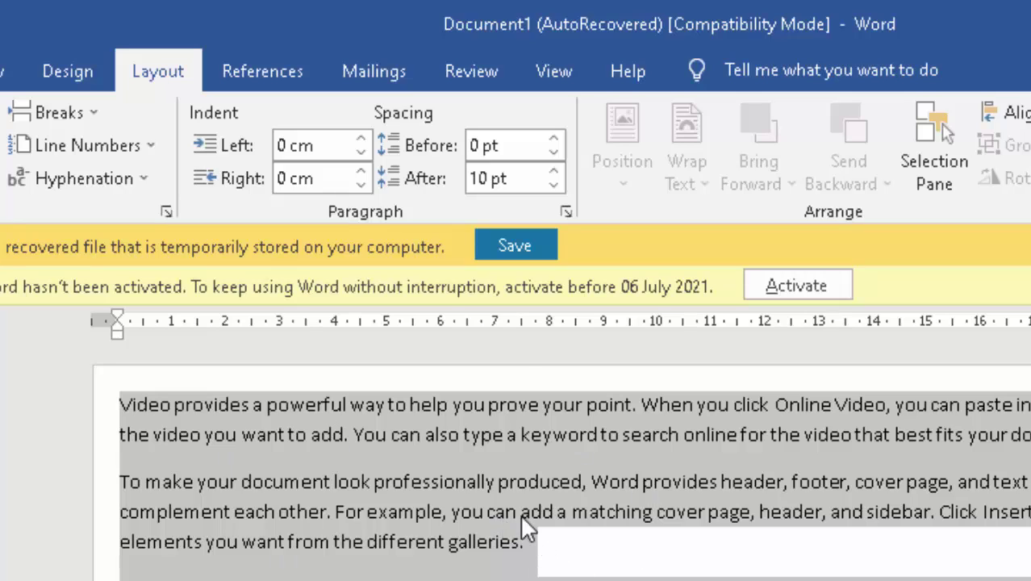
Remove the spacing after paragraphs entirely, dropping it past 6 pt to 0
click(553, 186)
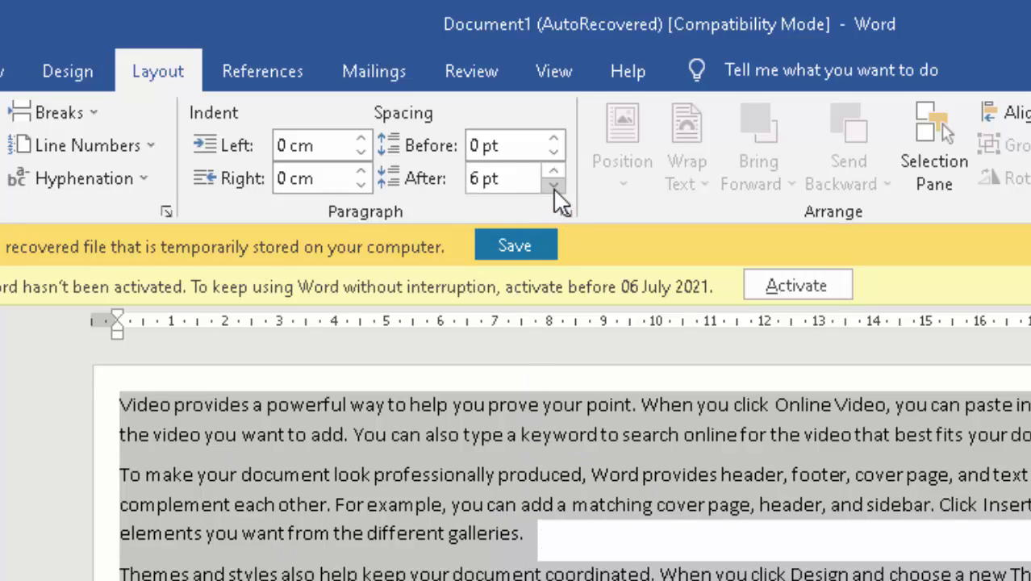
click(554, 186)
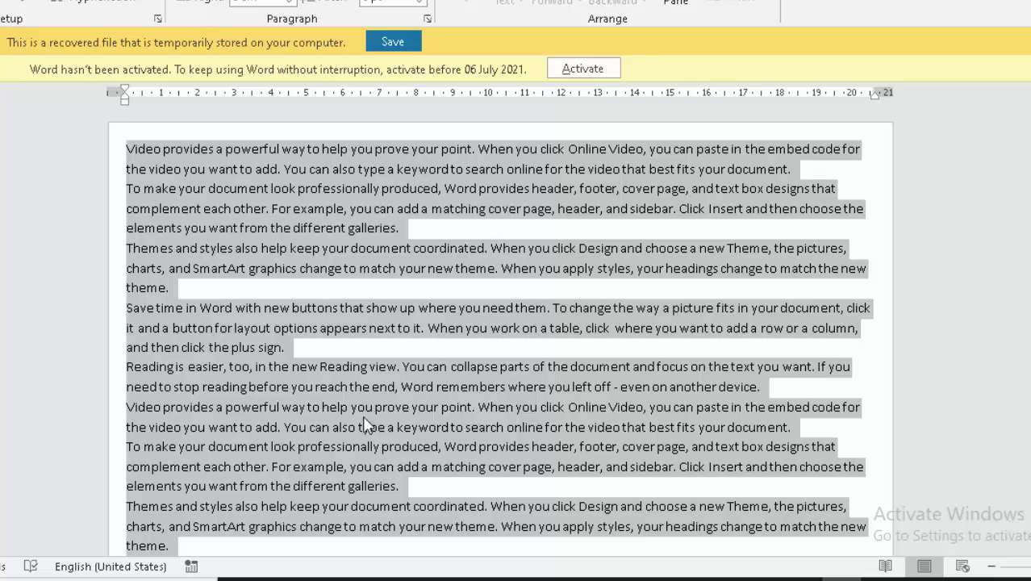
scroll(373, 423, down, 1)
scroll(376, 413, down, 1)
scroll(381, 410, down, 2)
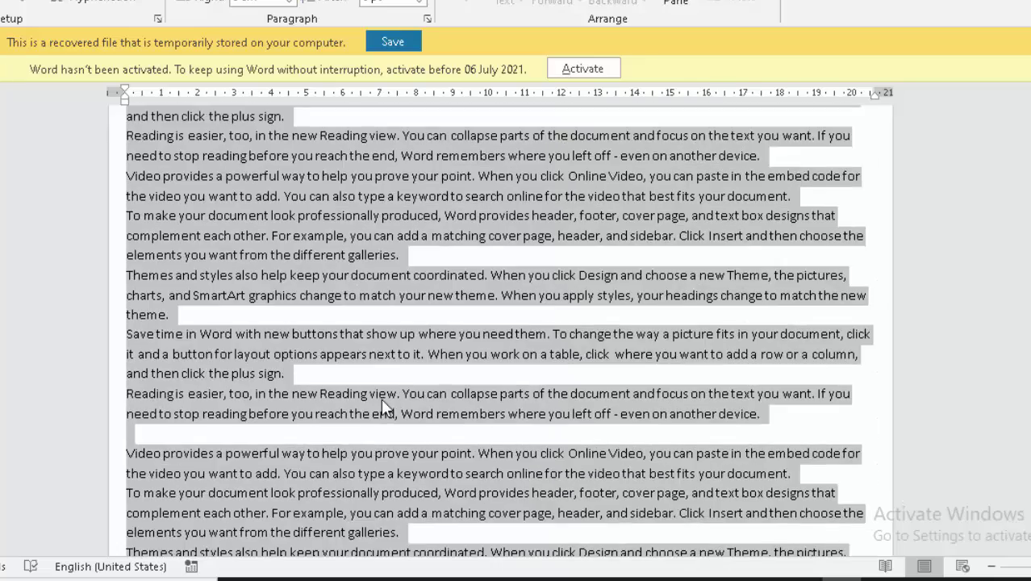
Review the selected text and bring up the Font dialog with Ctrl+D
scroll(381, 398, down, 2)
scroll(380, 396, down, 2)
scroll(381, 395, down, 2)
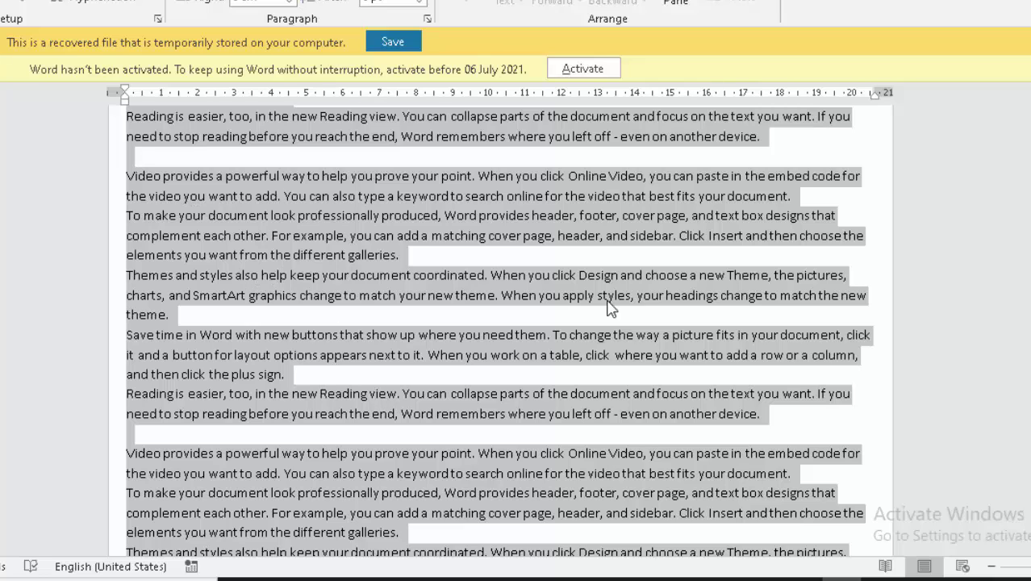
key(ctrl+d)
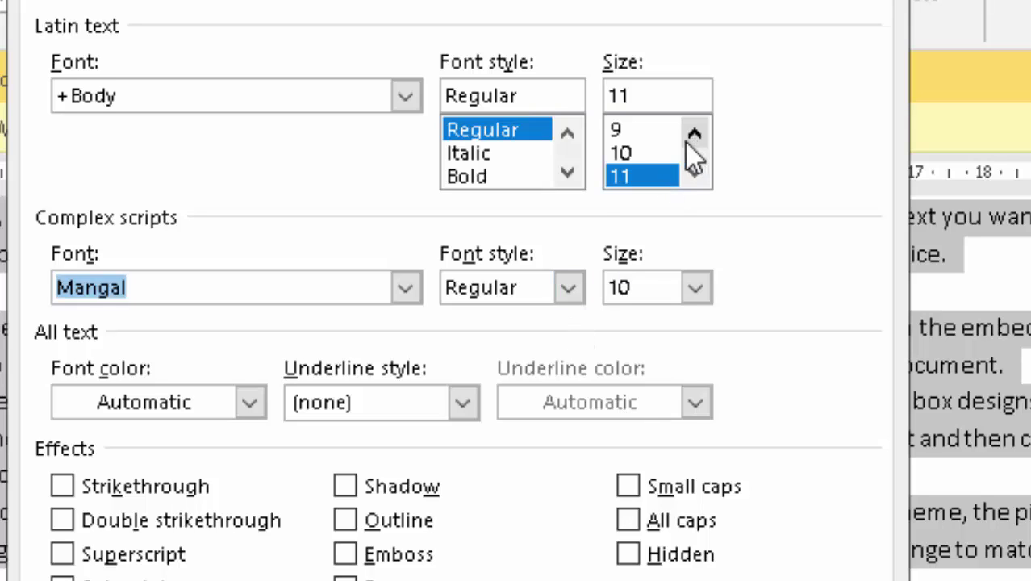
Set the character scale to 80% on the Font dialog's Advanced tab
click(237, 8)
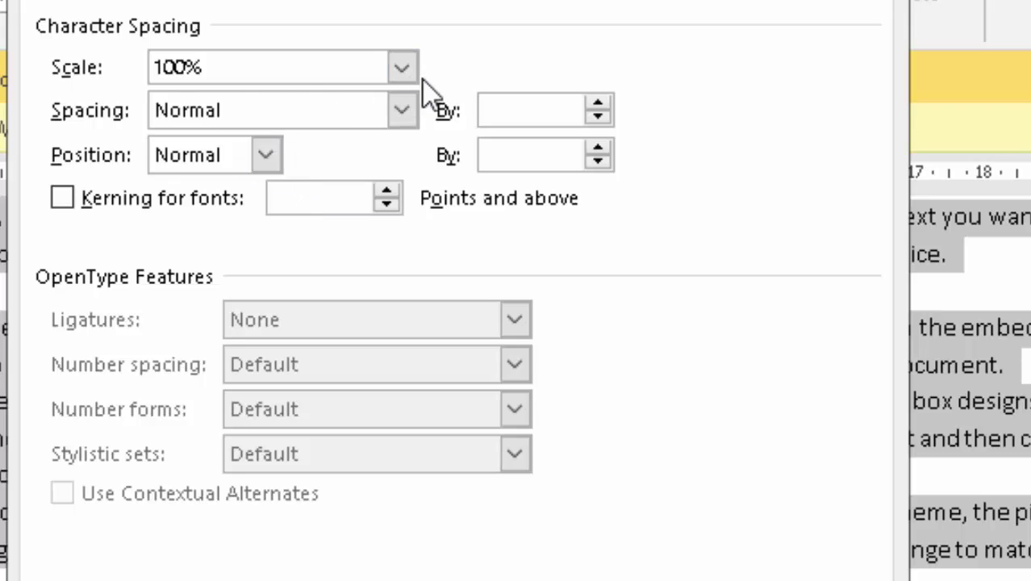
click(400, 69)
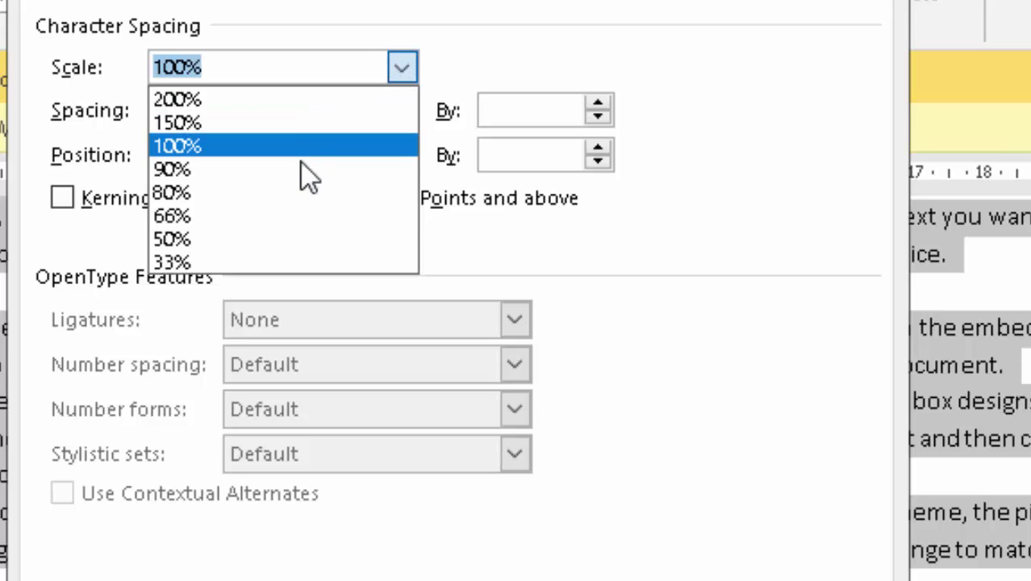
click(292, 194)
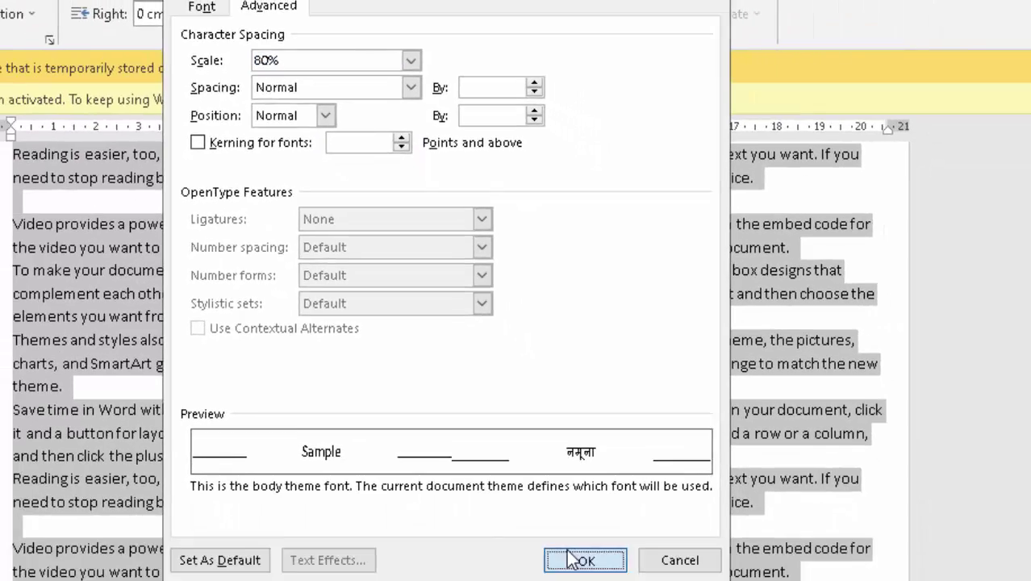
click(582, 557)
Check the condensed text, then return to the Home tab formatting options
scroll(565, 501, up, 2)
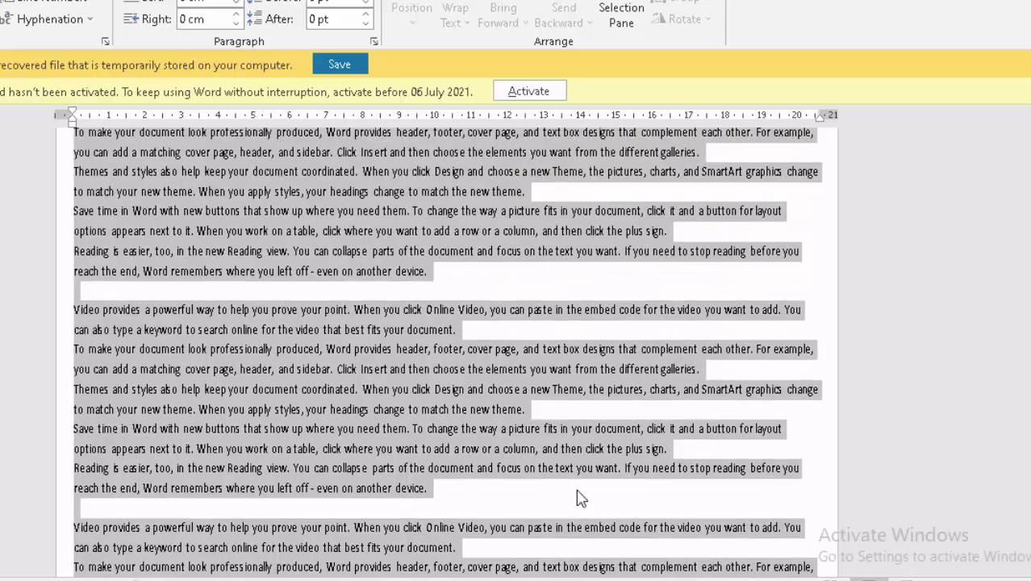
scroll(569, 497, up, 1)
scroll(574, 495, up, 1)
scroll(562, 489, down, 4)
scroll(569, 489, down, 3)
scroll(569, 486, up, 3)
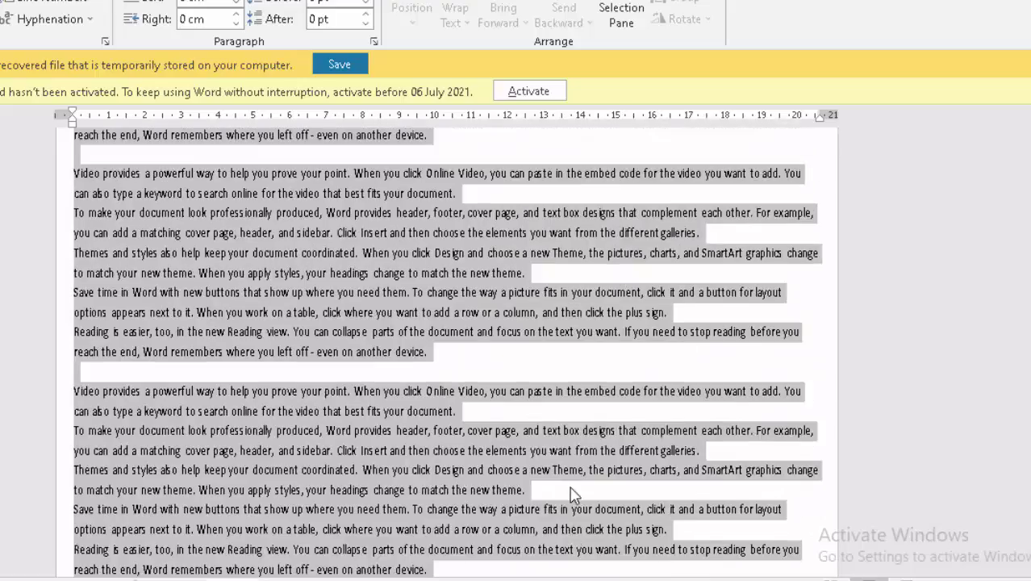
scroll(572, 493, up, 1)
scroll(570, 493, up, 2)
scroll(567, 486, up, 2)
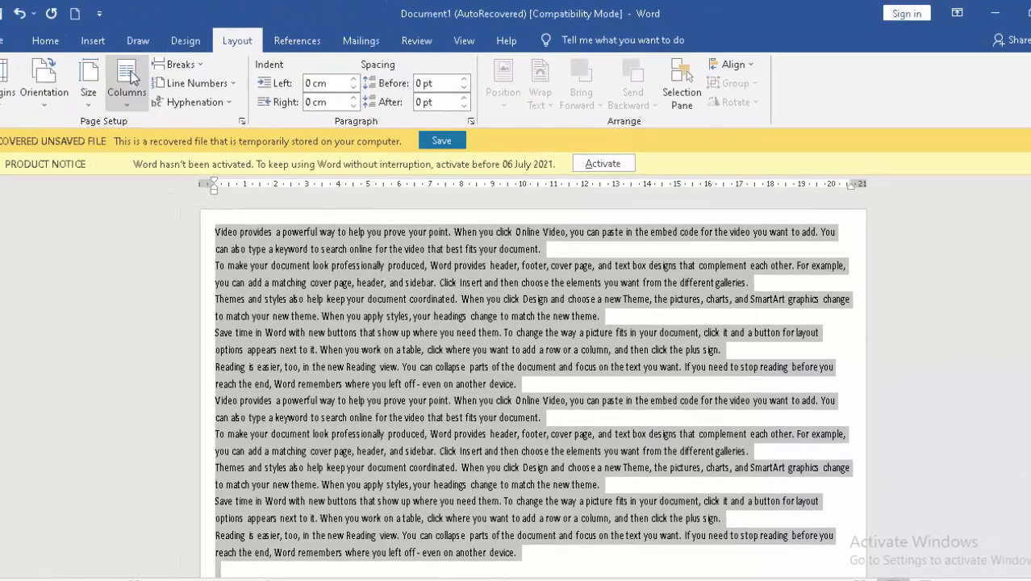
click(54, 47)
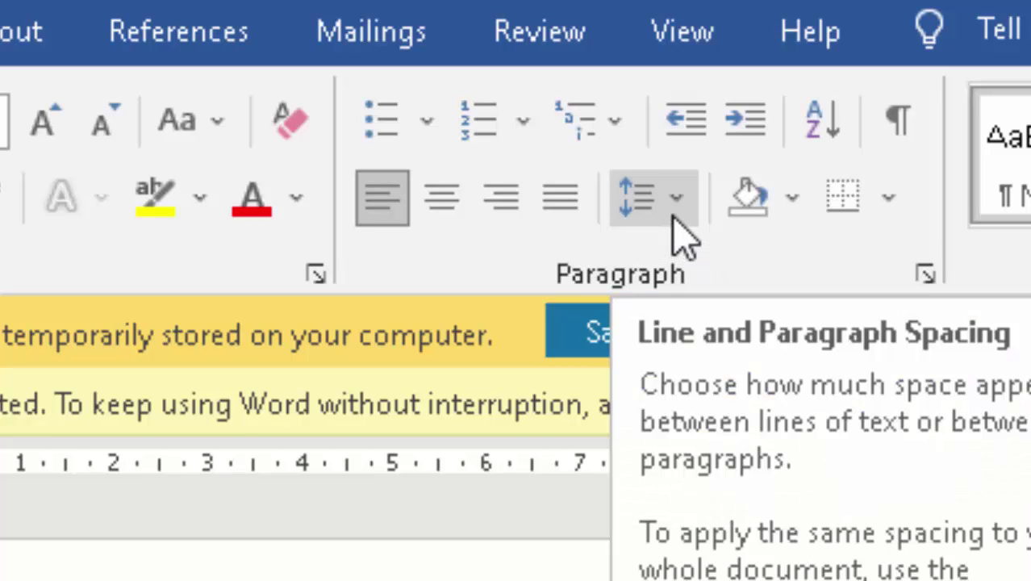
Apply 1.0 line spacing to the selected text and check the result
click(685, 212)
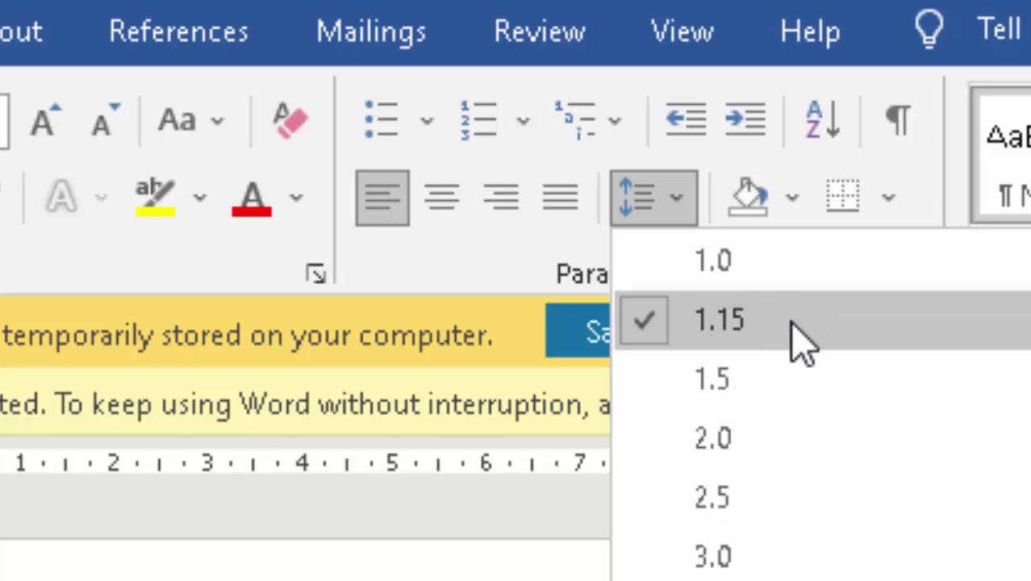
click(668, 278)
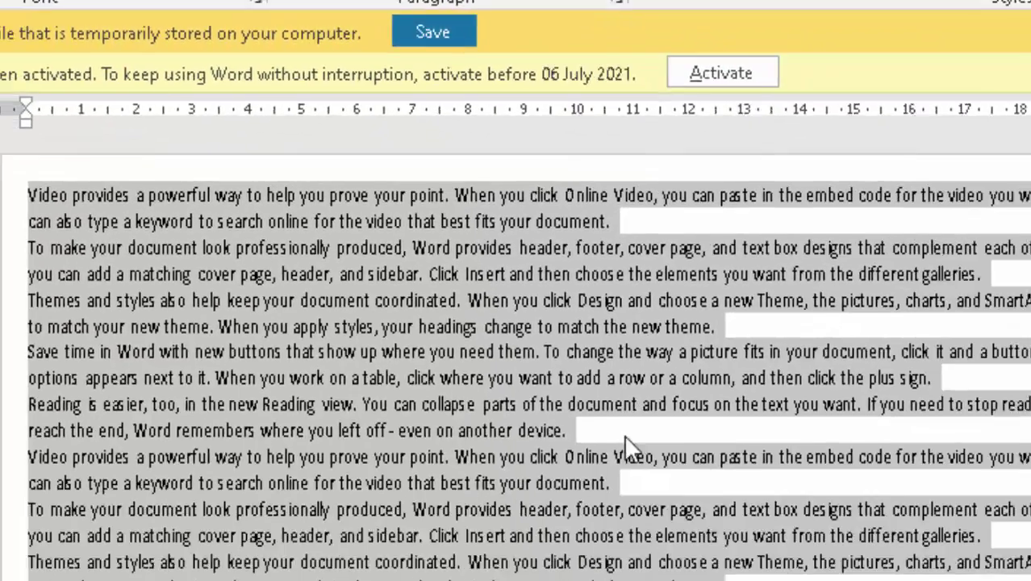
scroll(528, 279, down, 1)
scroll(528, 279, down, 2)
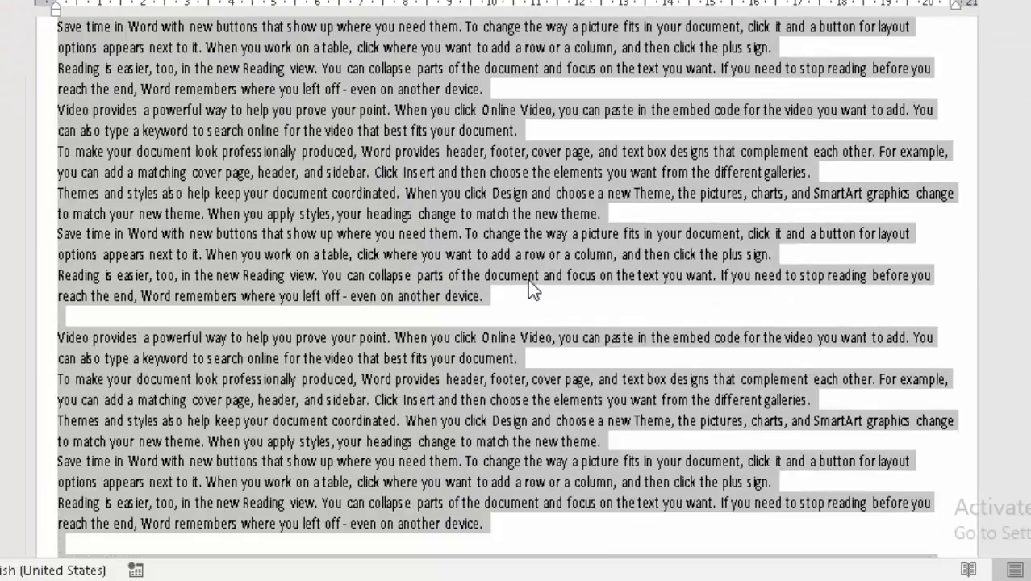
scroll(528, 279, down, 3)
scroll(527, 279, down, 1)
scroll(528, 279, down, 1)
scroll(528, 279, down, 3)
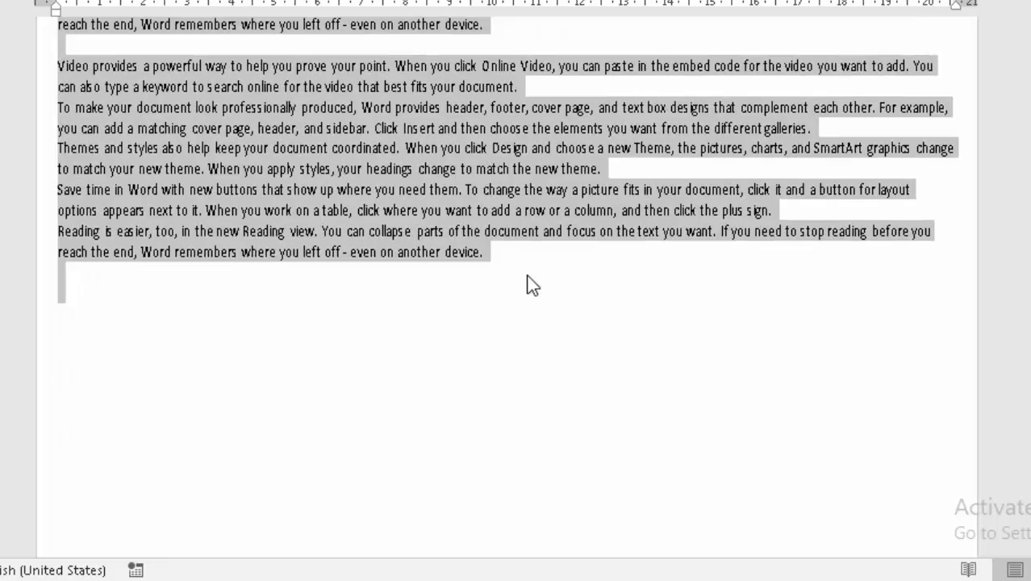
scroll(528, 280, up, 1)
scroll(527, 279, up, 2)
scroll(528, 280, up, 2)
scroll(532, 283, up, 2)
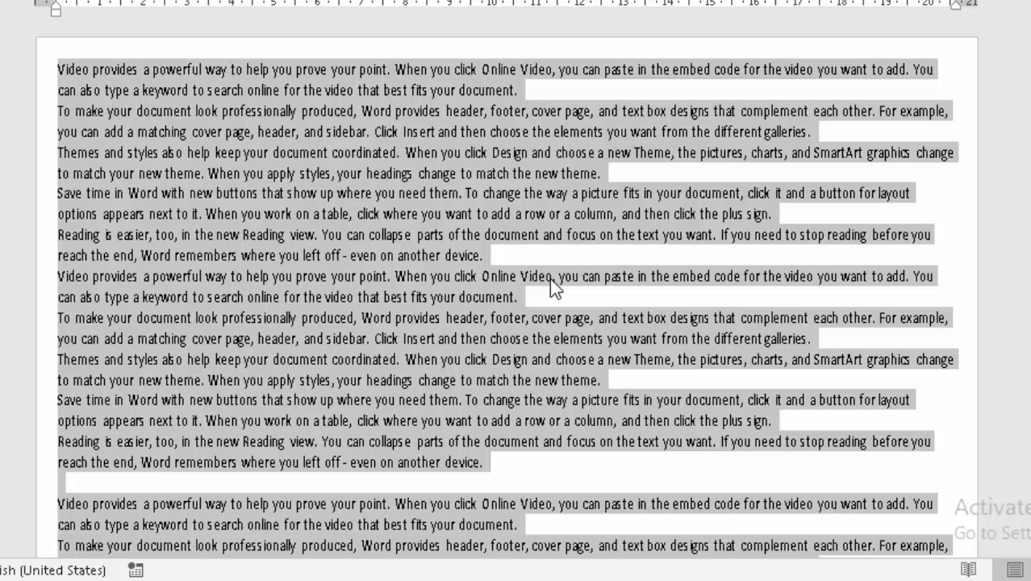
Deselect the text, then add and delete a blank line before the 'Video provides' paragraph
click(61, 514)
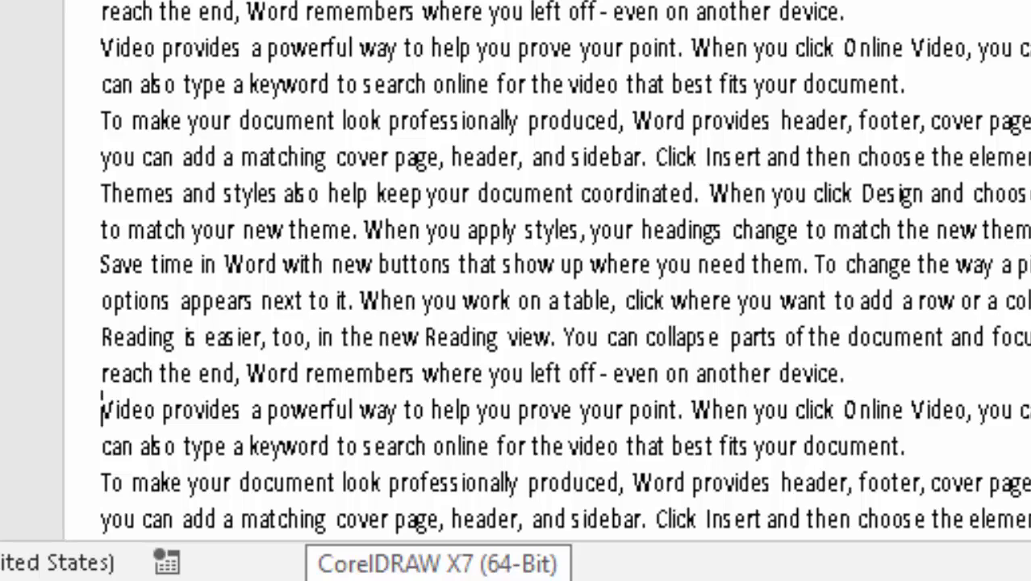
key(Return)
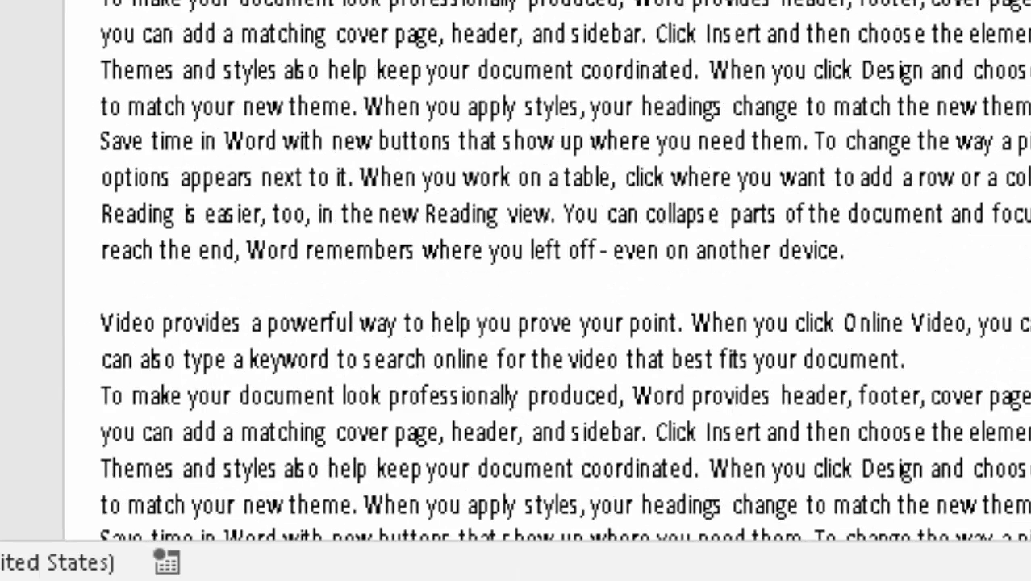
key(BackSpace)
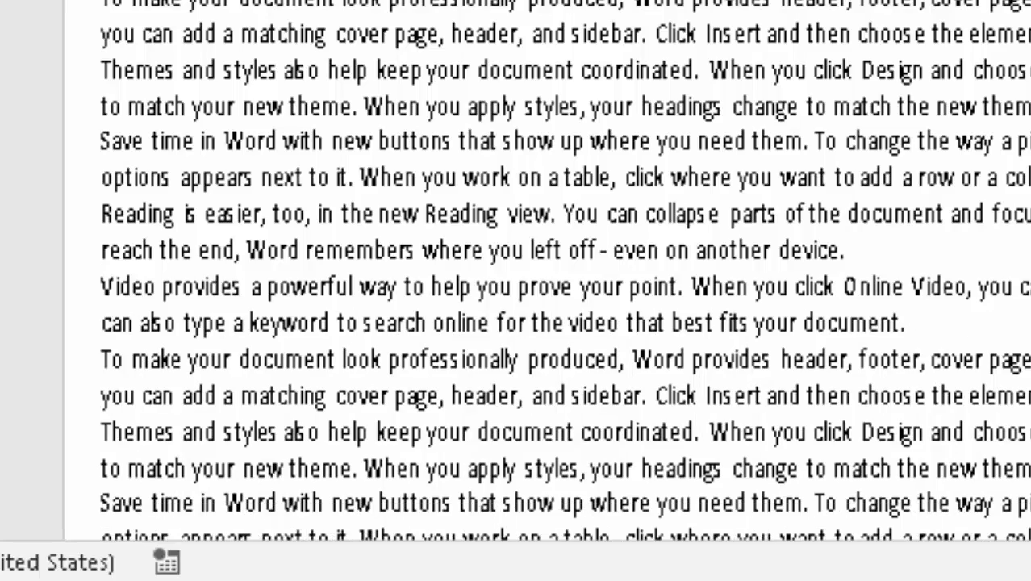
Undo the last two formatting changes with Ctrl+Z
scroll(415, 440, down, 3)
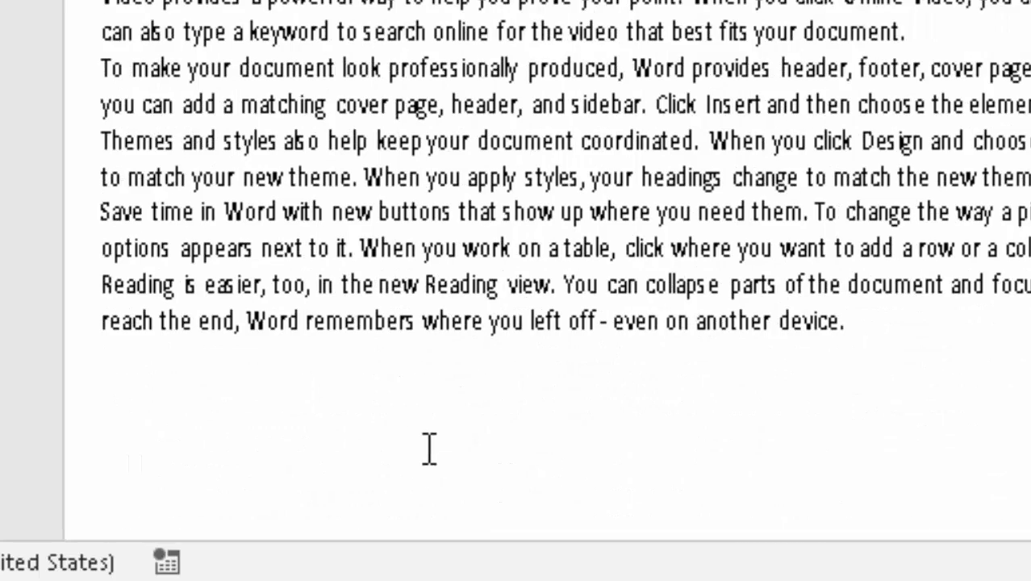
scroll(428, 448, down, 3)
scroll(402, 467, up, 5)
scroll(365, 444, down, 2)
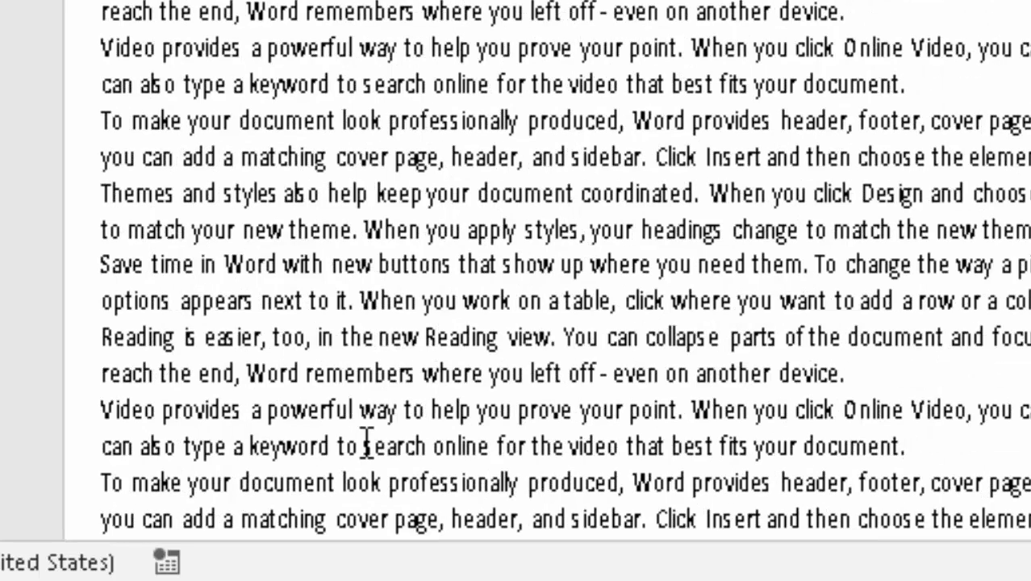
key(ctrl+z)
key(ctrl+z)
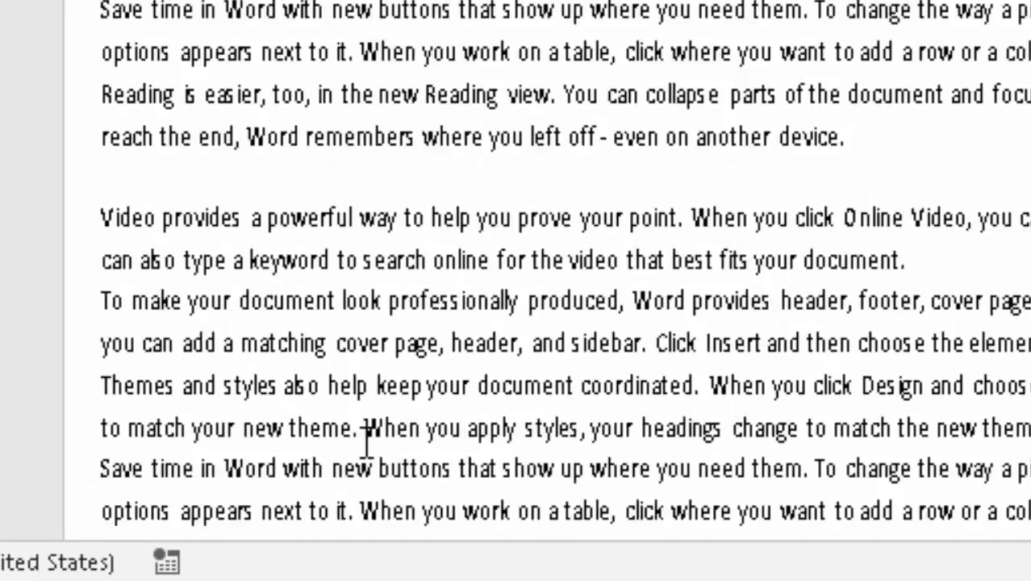
key(ctrl+z)
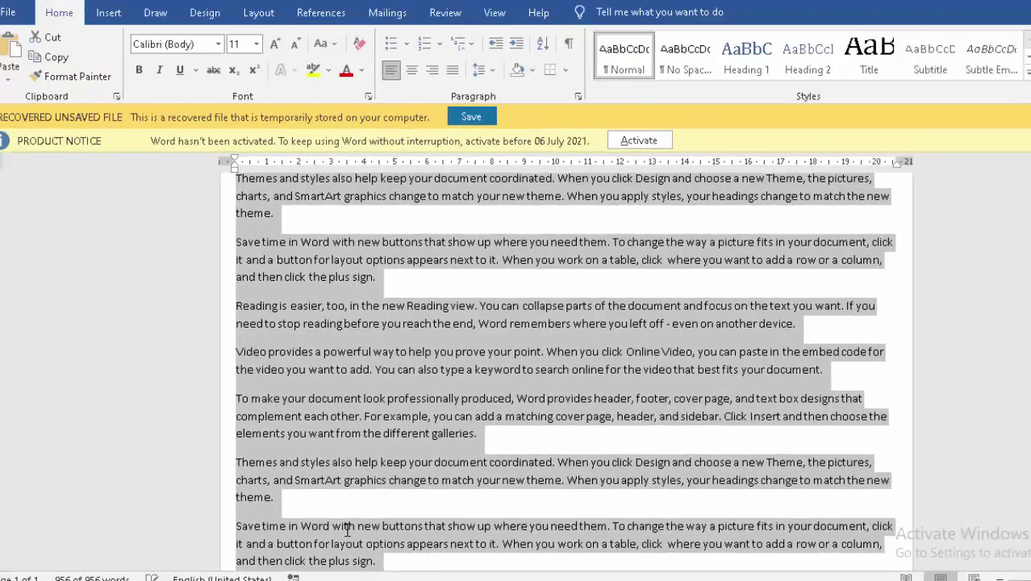
key(ctrl+z)
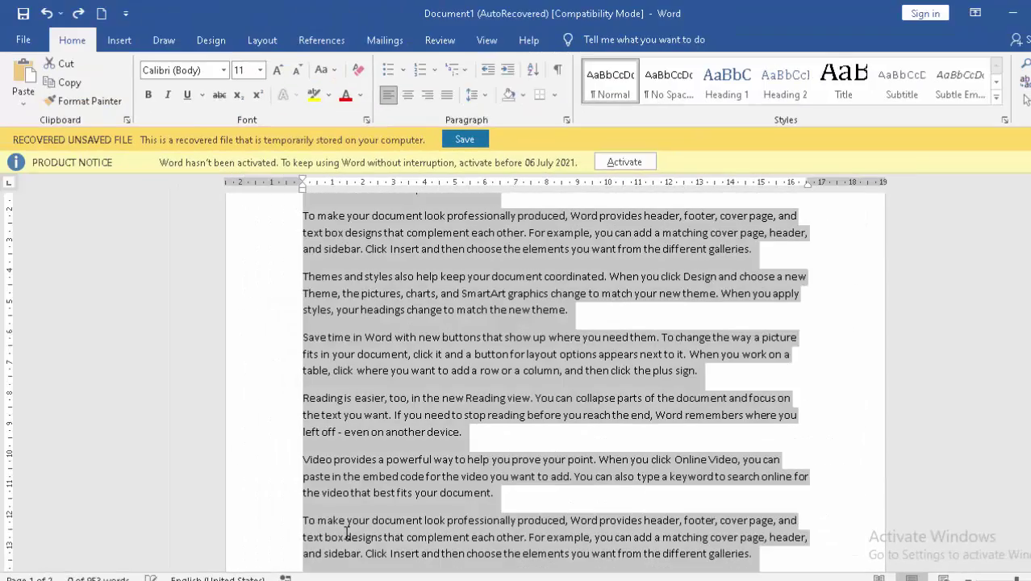
Redo the two condensing changes with Ctrl+Y and confirm everything fits one page
scroll(347, 532, up, 3)
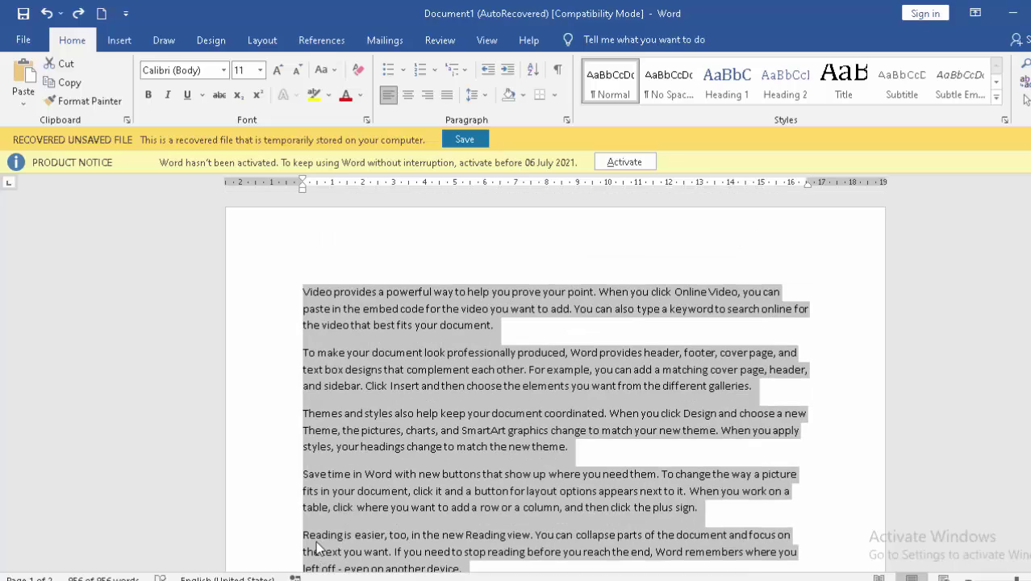
click(284, 430)
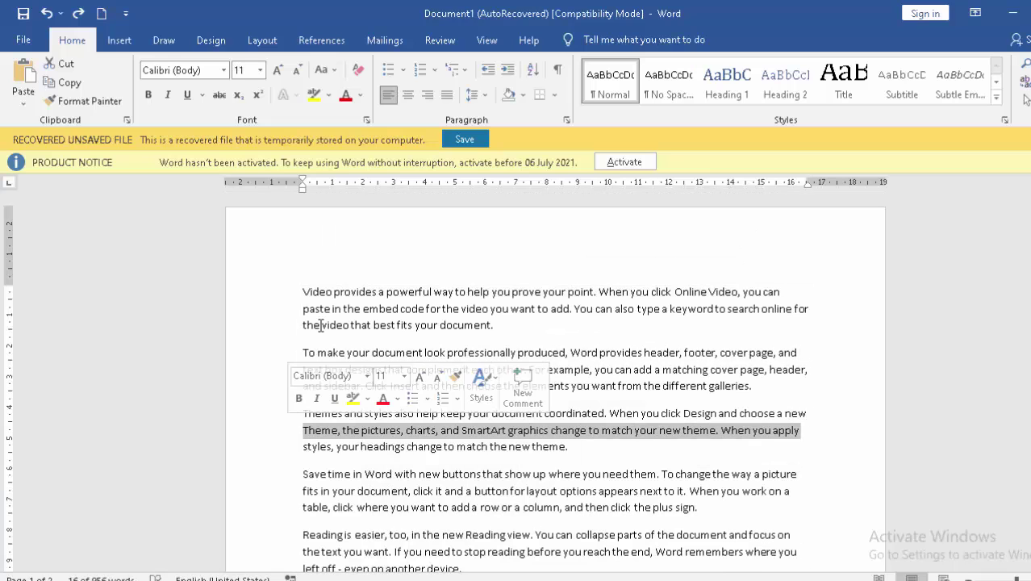
key(ctrl+y)
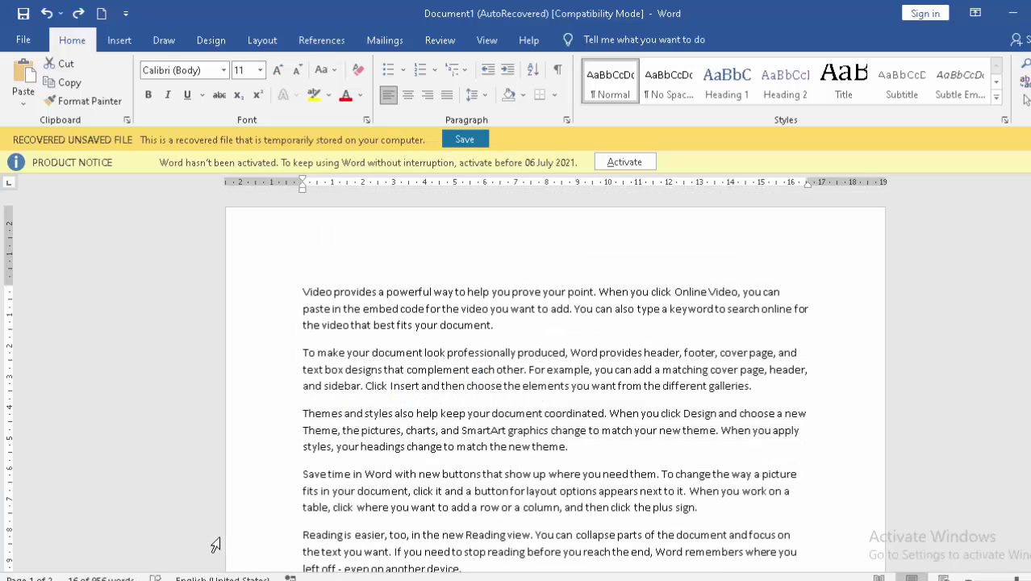
key(ctrl+y)
key(ctrl+y)
key(ctrl+y)
key(ctrl+y)
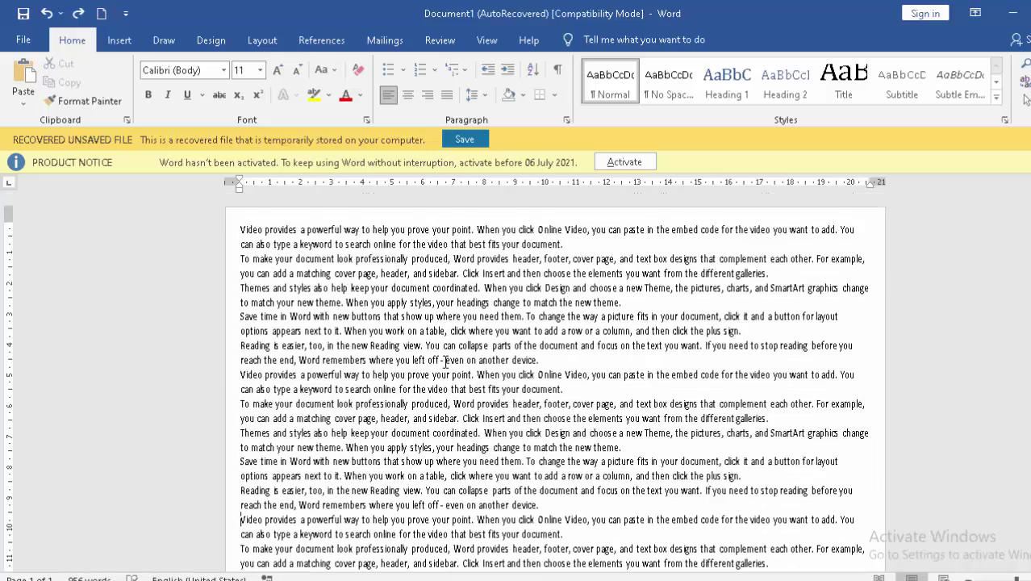
scroll(445, 361, down, 5)
scroll(484, 387, down, 2)
scroll(529, 444, down, 1)
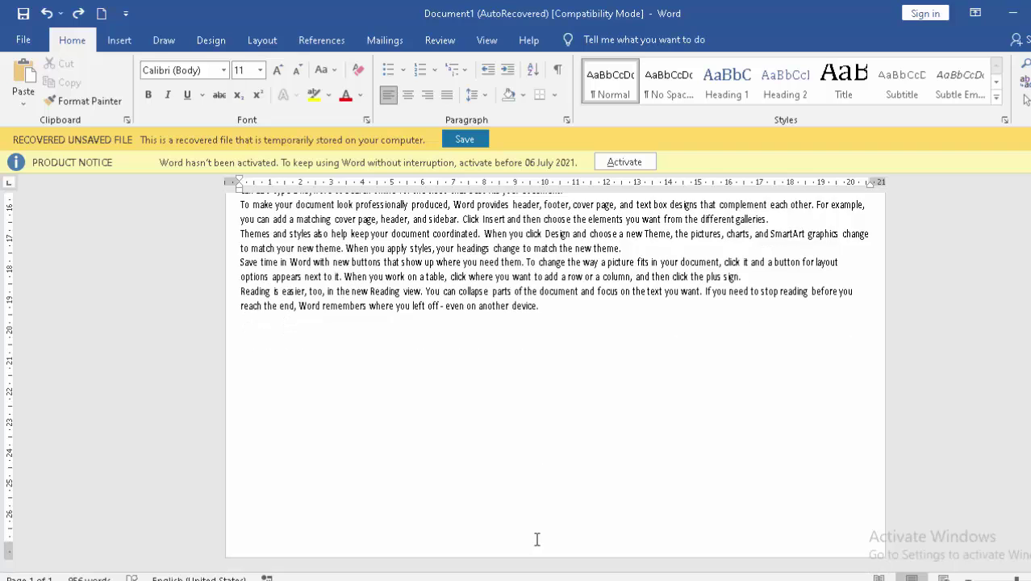